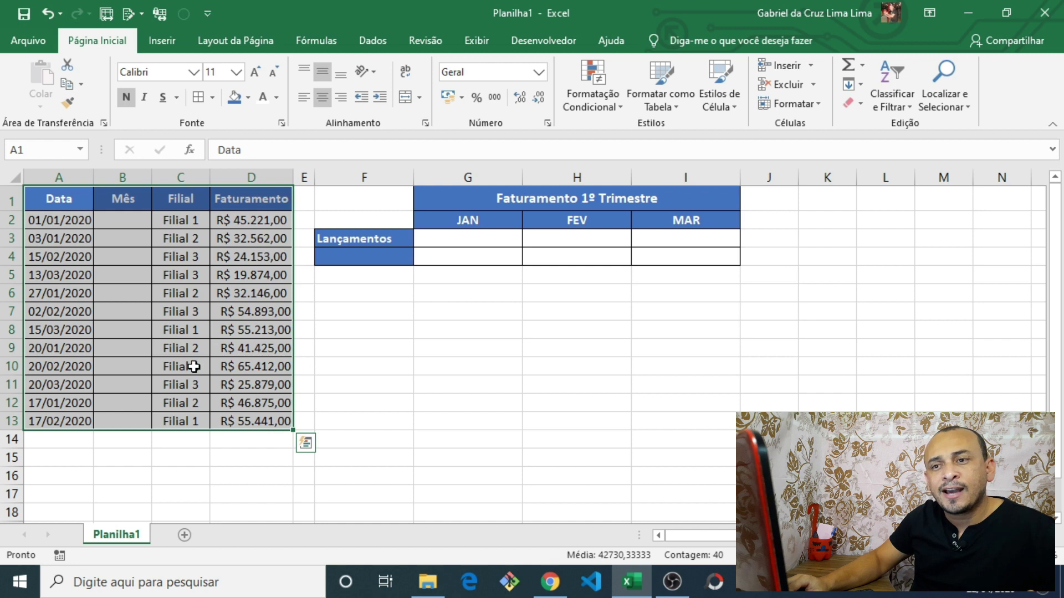
Examine the dates, empty Mês column and Filial data alongside the Faturamento 1º Trimestre summary table with its Lançamentos row
{"action": "left_click", "coordinate": [68, 222]}
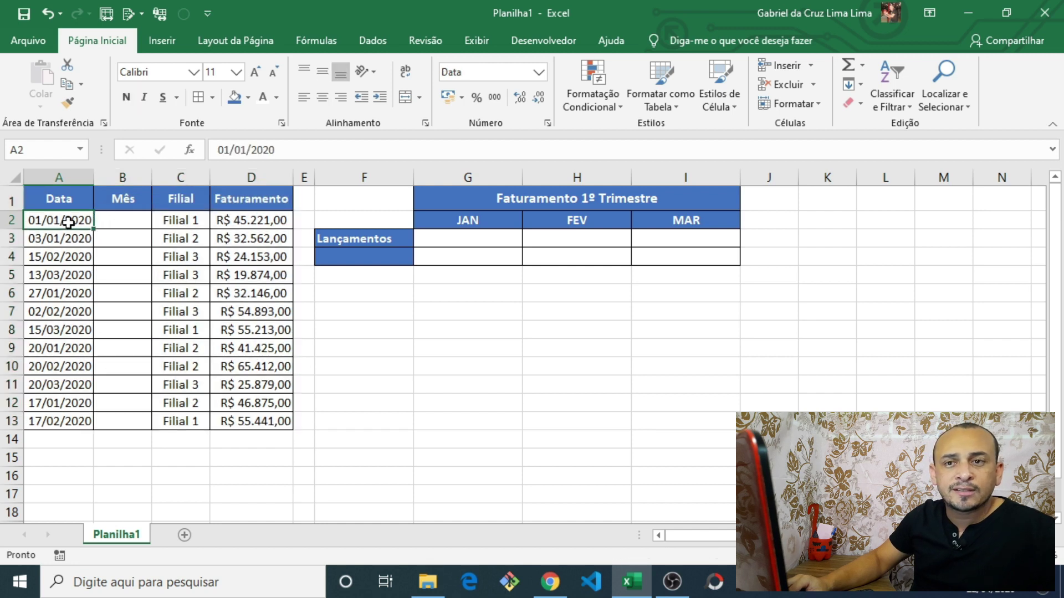
{"action": "left_click", "coordinate": [70, 254]}
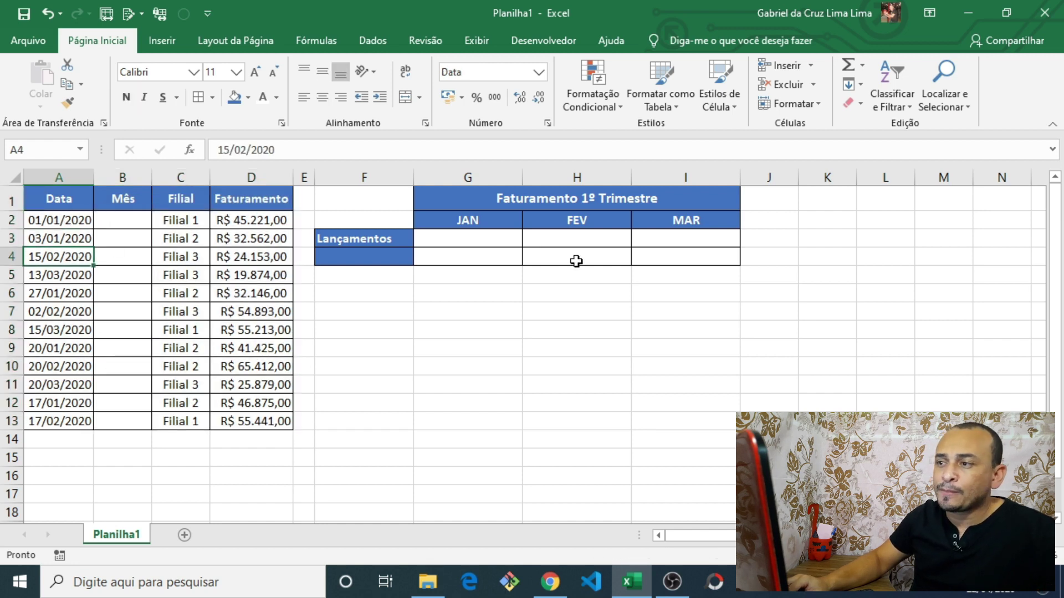
{"action": "left_click", "coordinate": [608, 200]}
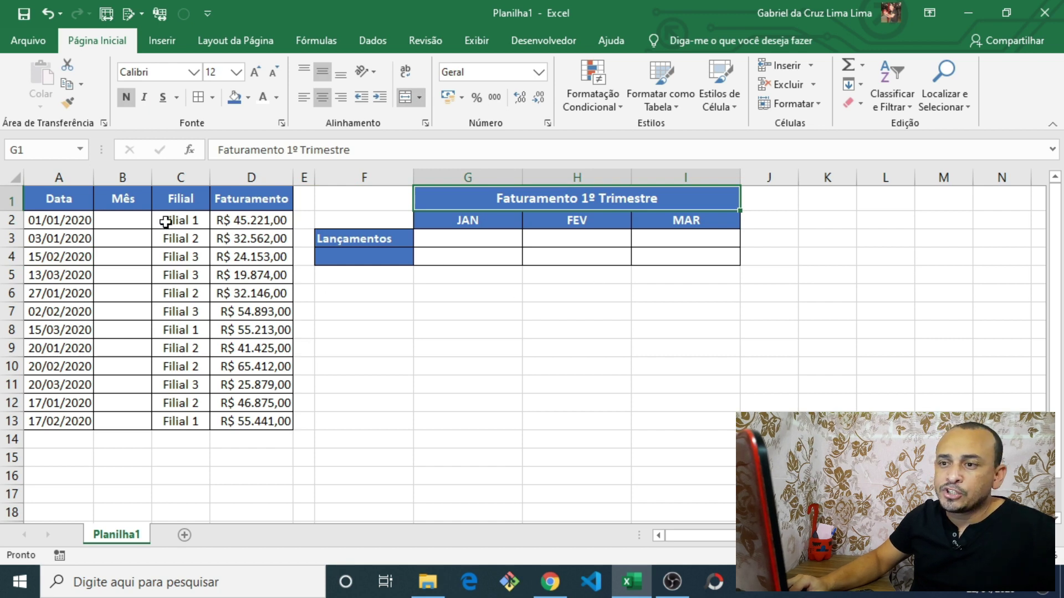
{"action": "left_click", "coordinate": [122, 221]}
{"action": "left_click", "coordinate": [52, 222]}
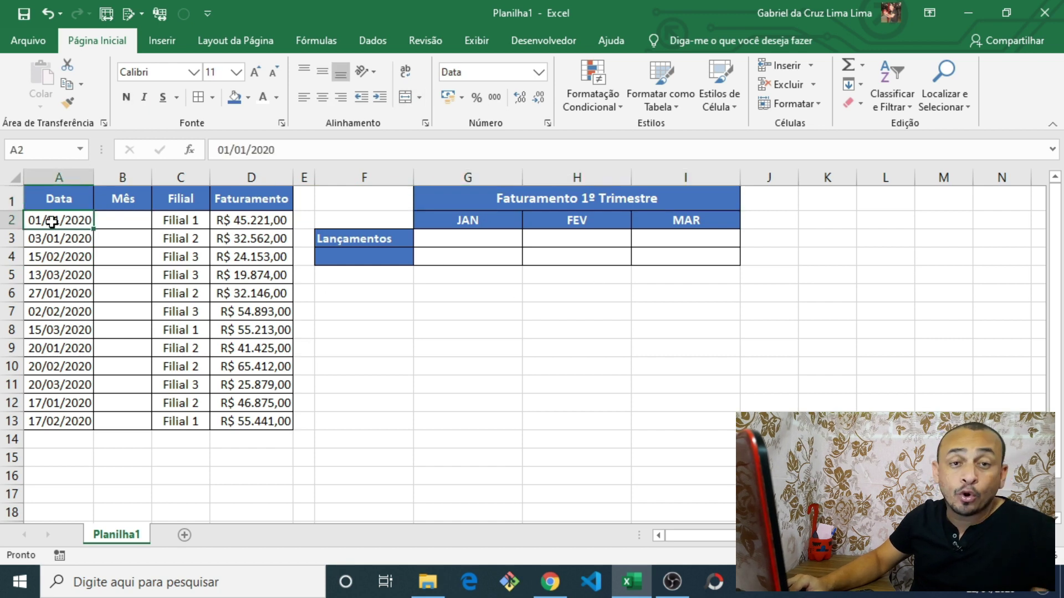
{"action": "left_click", "coordinate": [192, 221]}
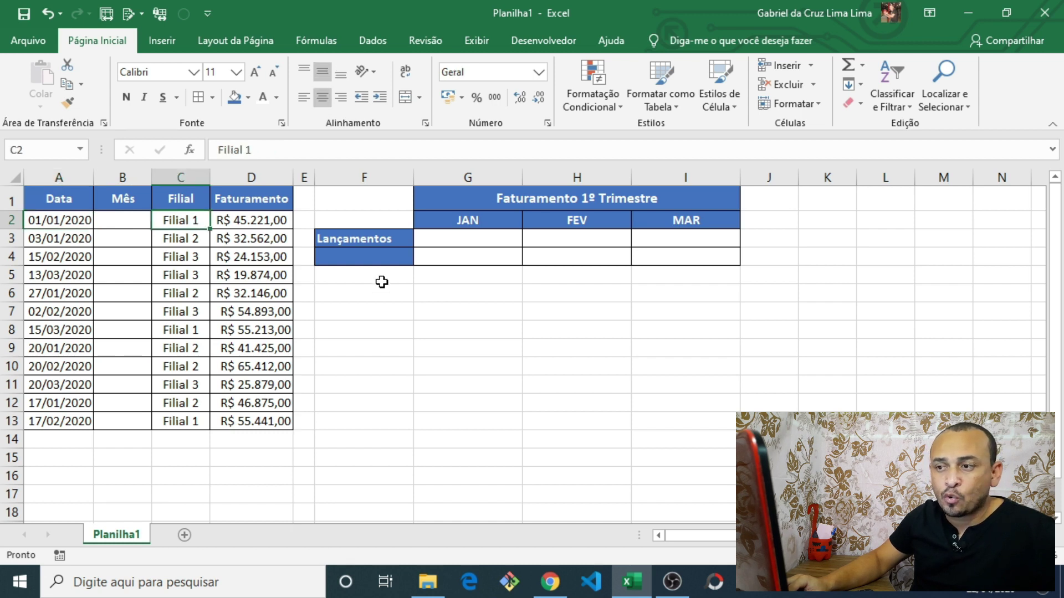
{"action": "left_click", "coordinate": [370, 239]}
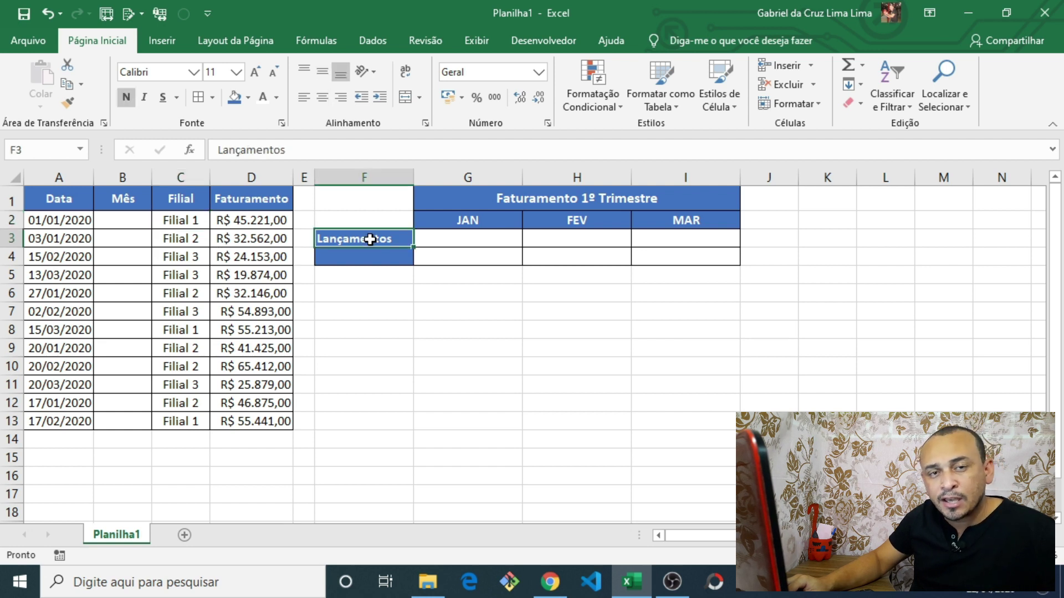
{"action": "left_click", "coordinate": [373, 253]}
{"action": "left_click", "coordinate": [362, 237]}
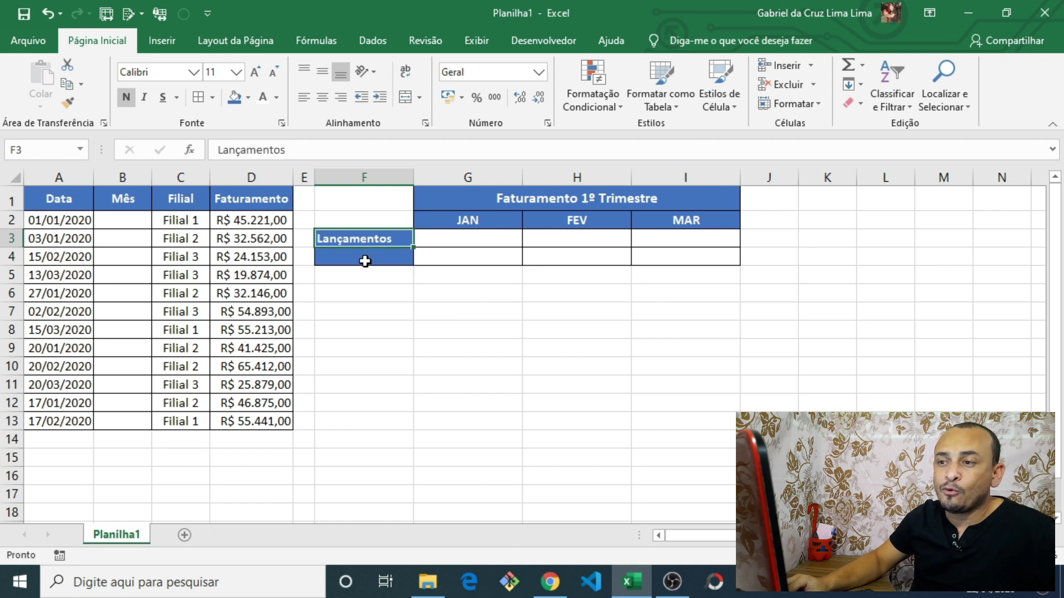
{"action": "left_click", "coordinate": [365, 261]}
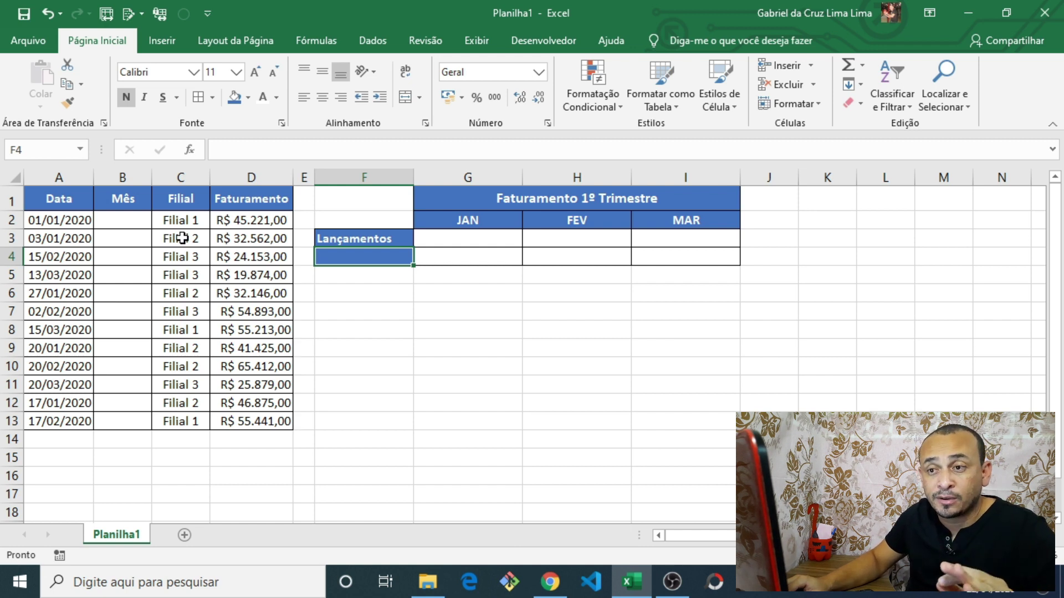
{"action": "left_click", "coordinate": [116, 219]}
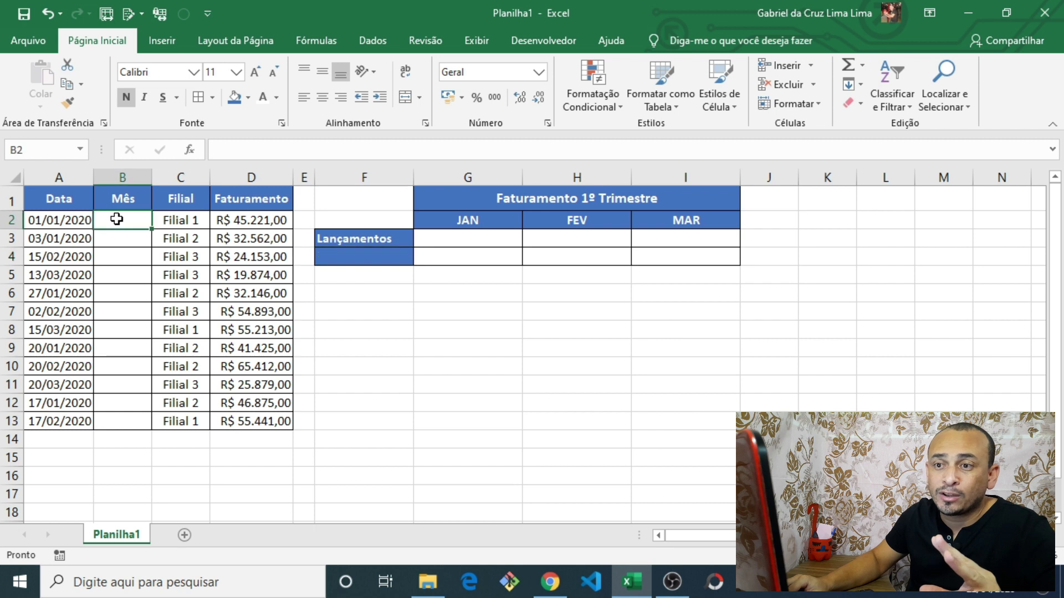
{"action": "left_click", "coordinate": [62, 222]}
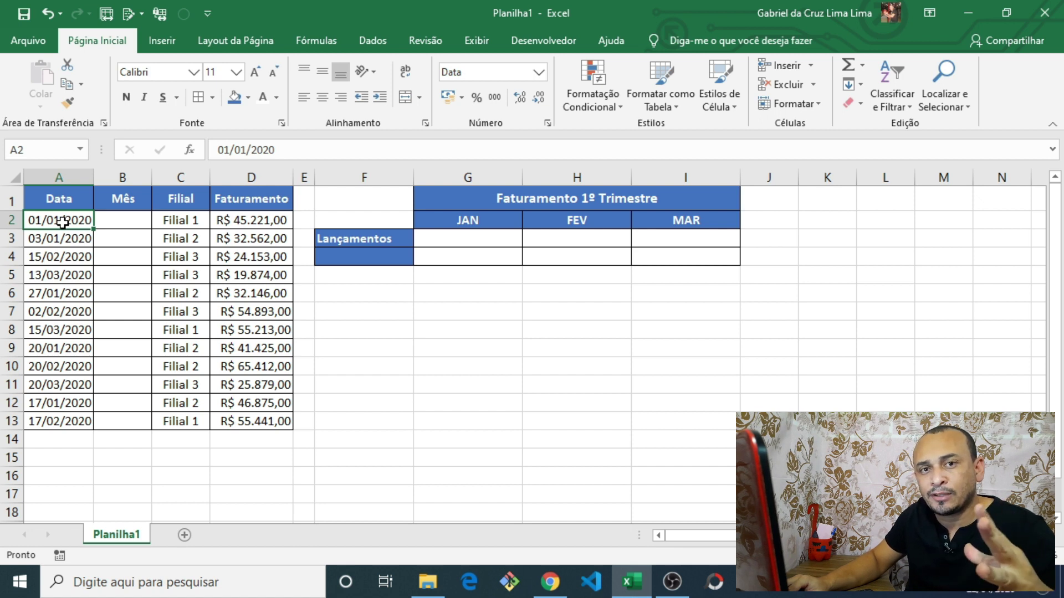
Enter the formula =MÊS(A2) in cell B2 to extract the month number from the first date
{"action": "left_click", "coordinate": [119, 222]}
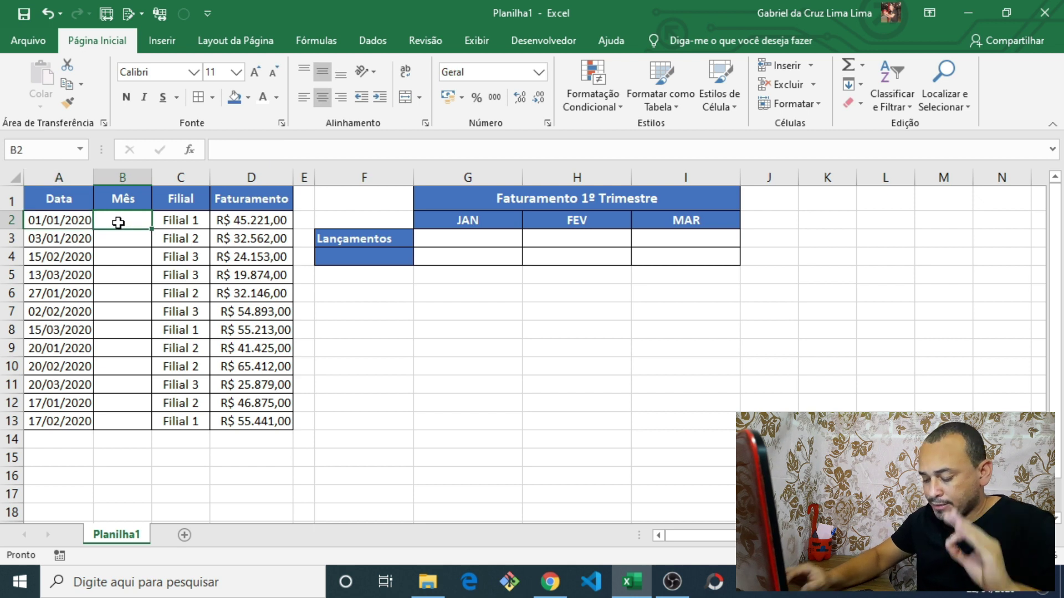
{"action": "type", "text": "="}
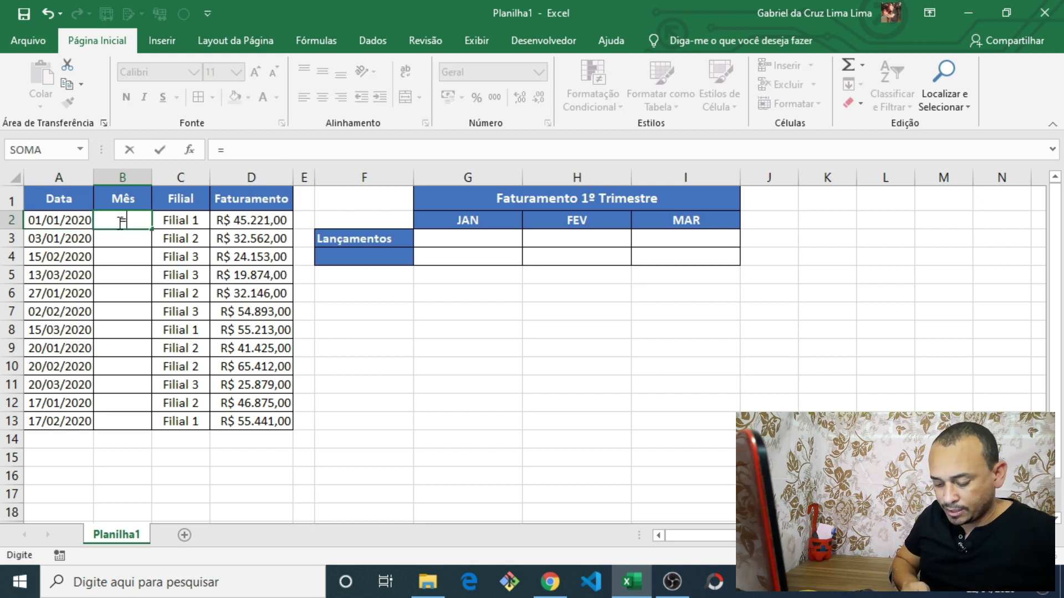
{"action": "type", "text": "M"}
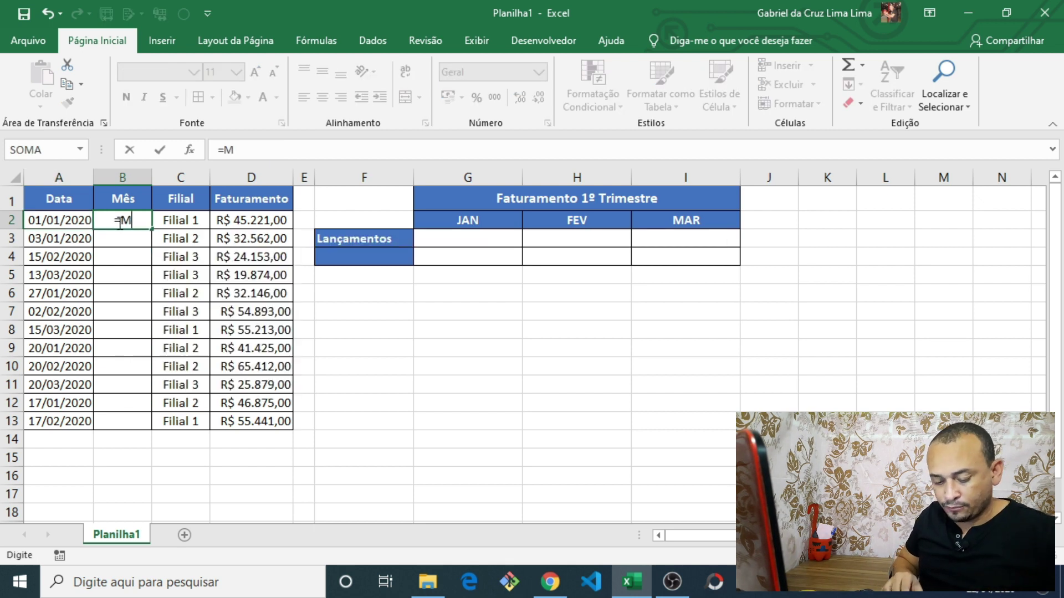
{"action": "type", "text": "ÊS"}
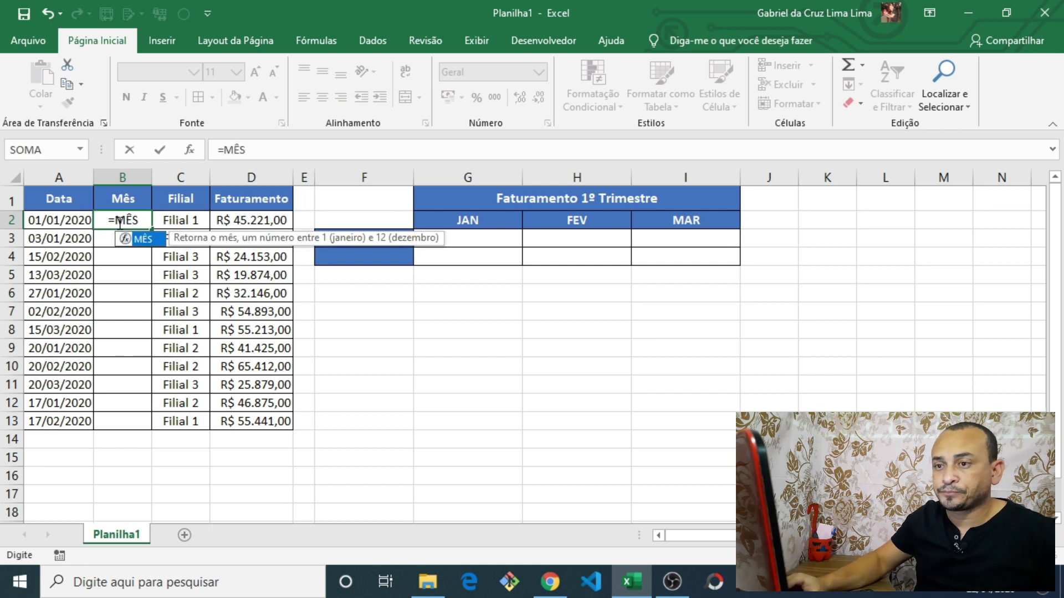
{"action": "type", "text": "("}
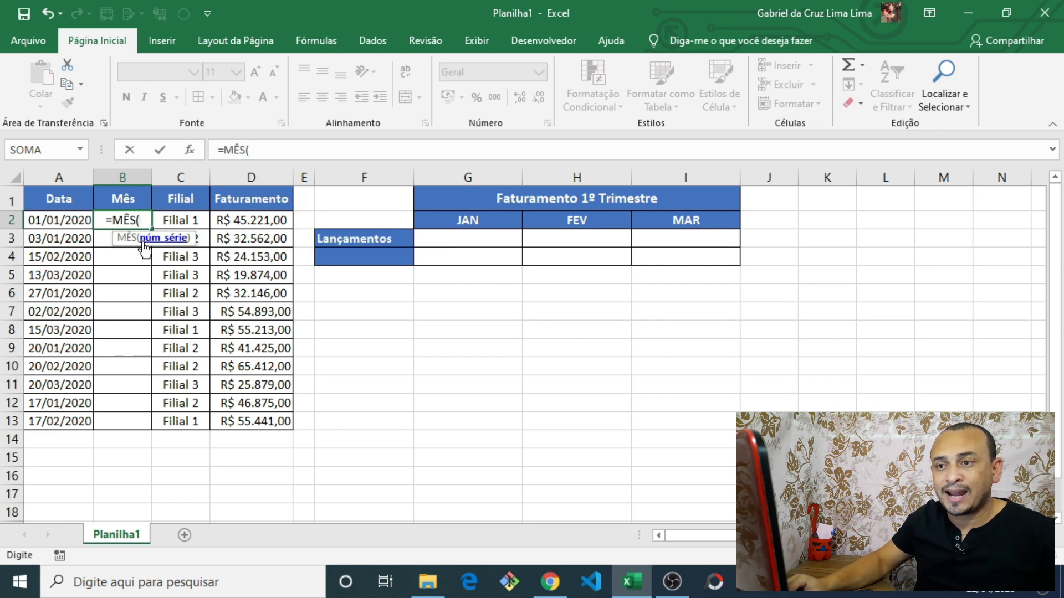
{"action": "left_click", "coordinate": [66, 221]}
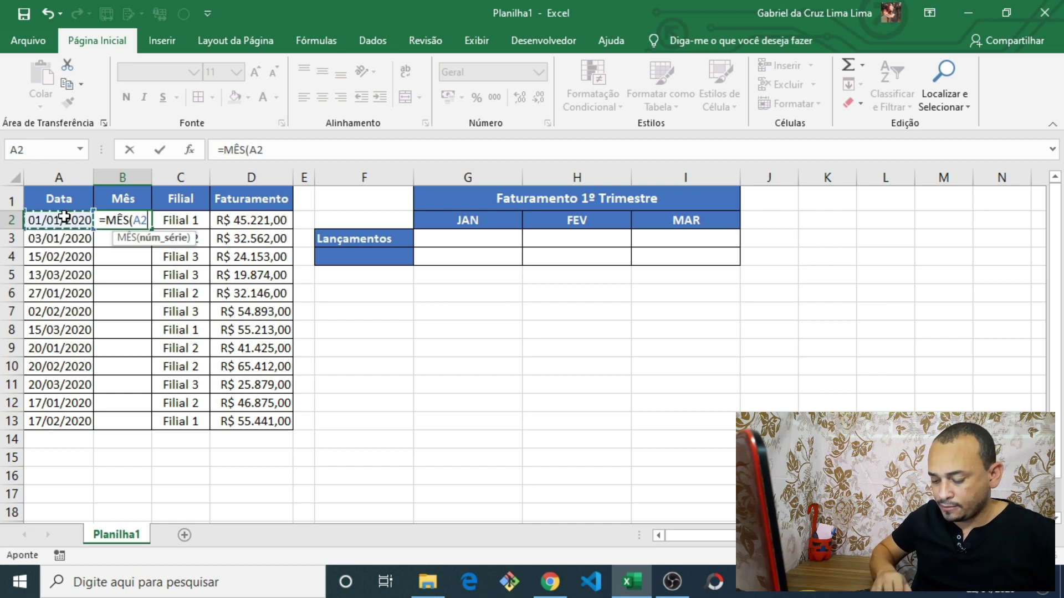
{"action": "type", "text": ")"}
{"action": "key", "text": "Return"}
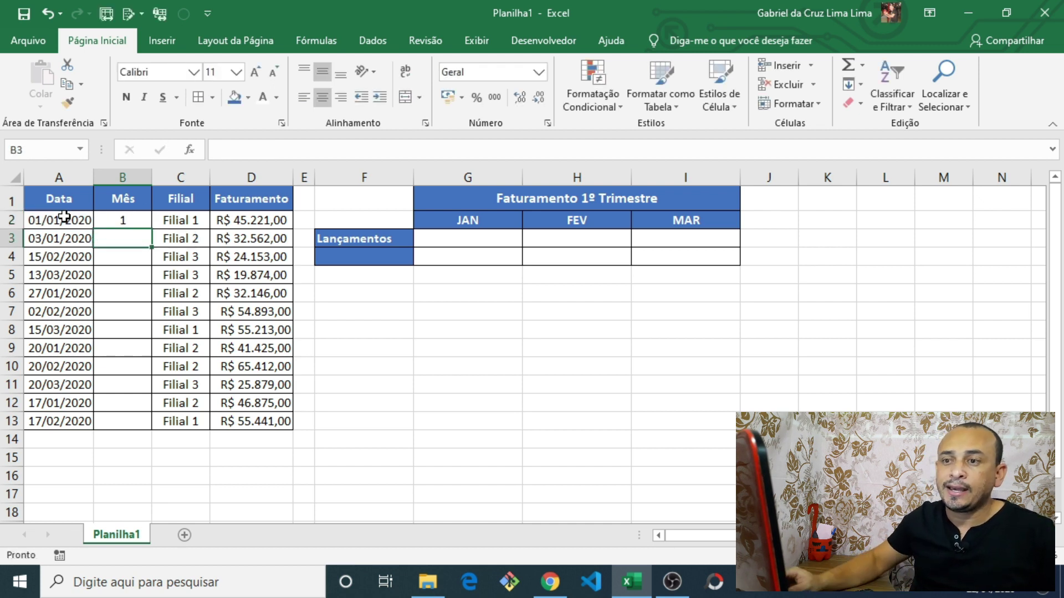
Copy the month formula from B2 down the Mês column through B13
{"action": "left_click", "coordinate": [114, 221]}
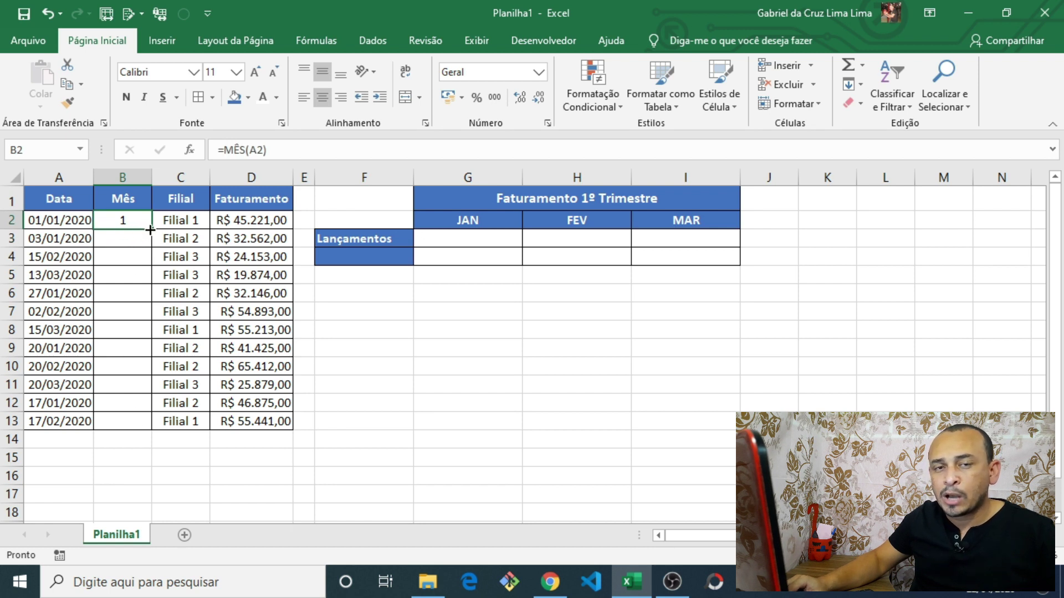
{"action": "left_click_drag", "start_coordinate": [150, 229], "coordinate": [150, 427]}
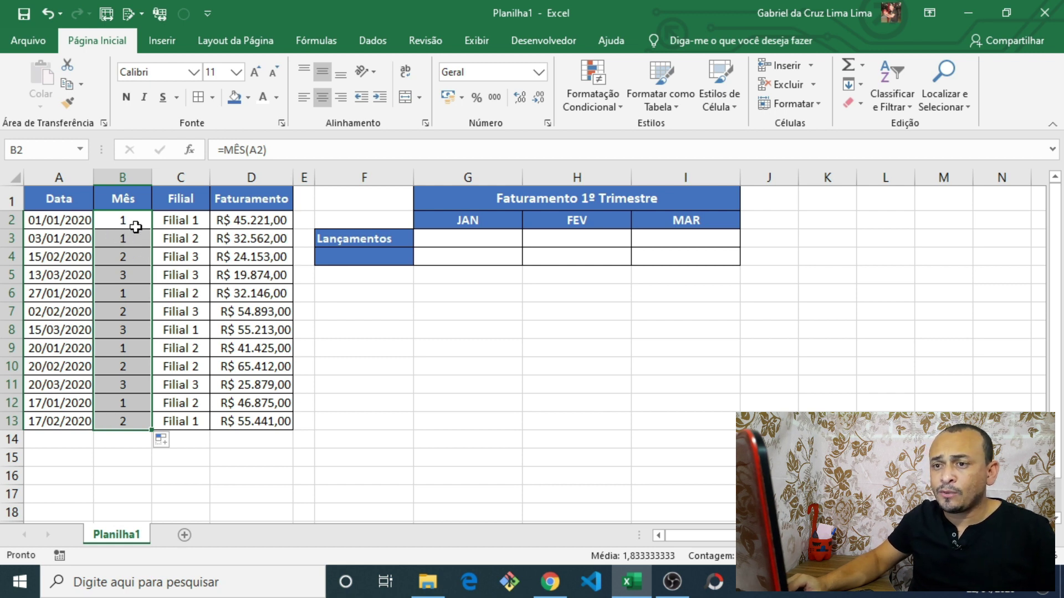
{"action": "left_click", "coordinate": [134, 224]}
{"action": "left_click", "coordinate": [69, 219]}
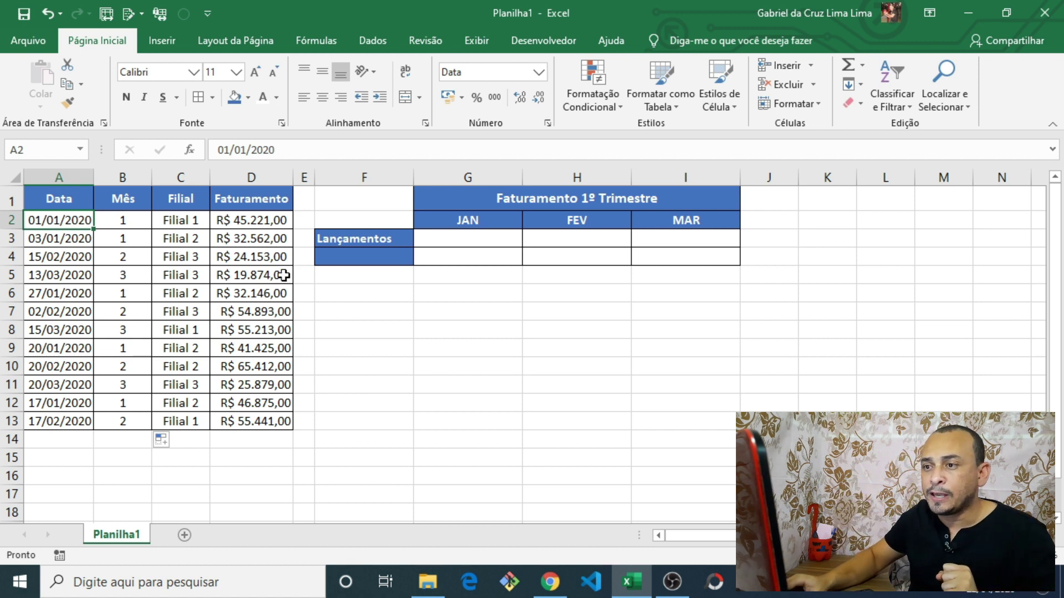
Count the January entries in G3 with =CONT.SE($B$2:$B$13;1), using an absolute reference for the month range
{"action": "left_click", "coordinate": [461, 239]}
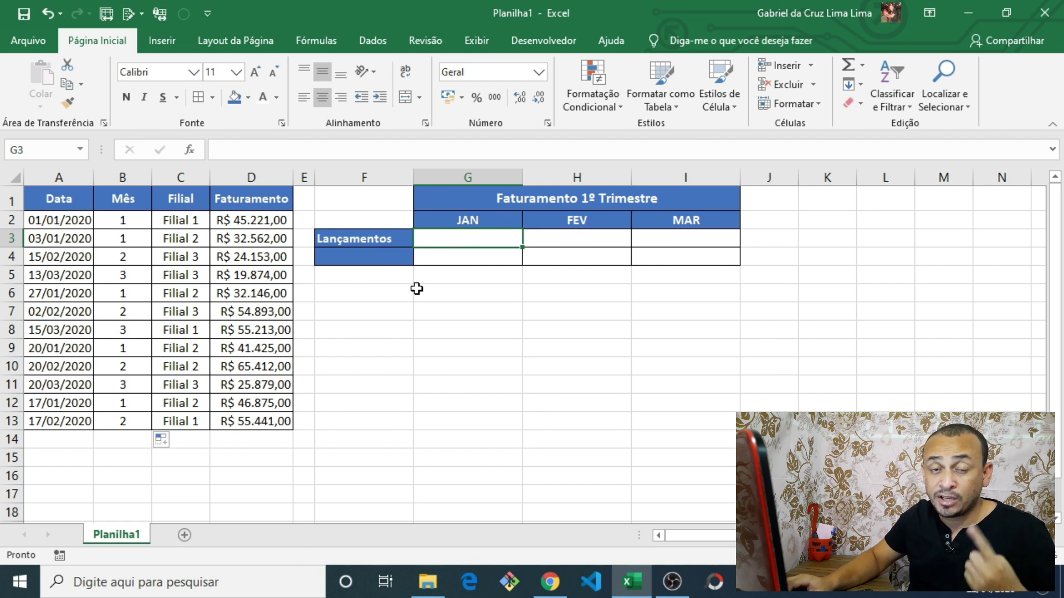
{"action": "type", "text": "=c"}
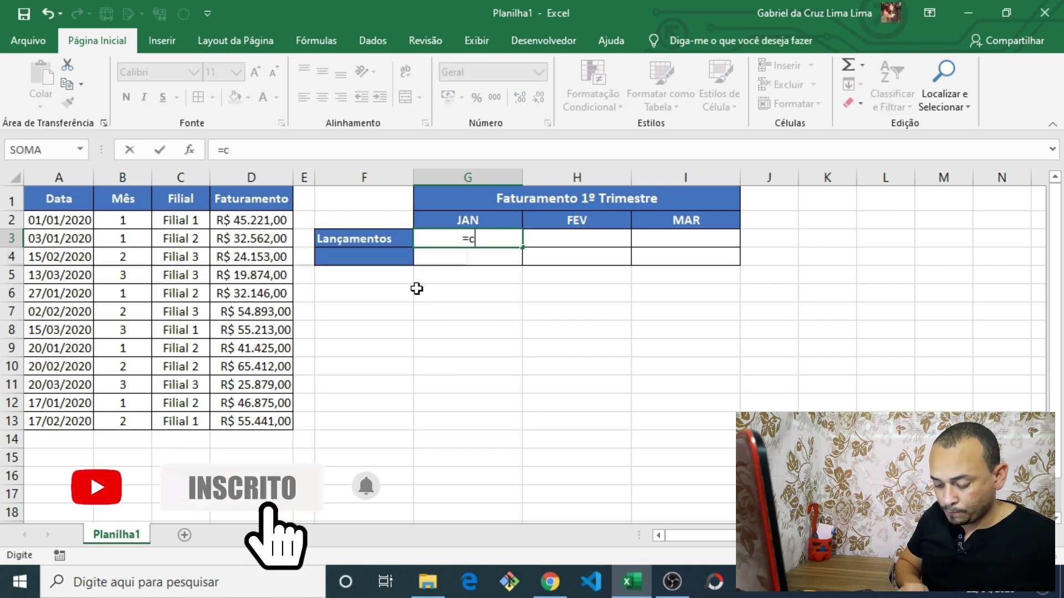
{"action": "type", "text": "ont"}
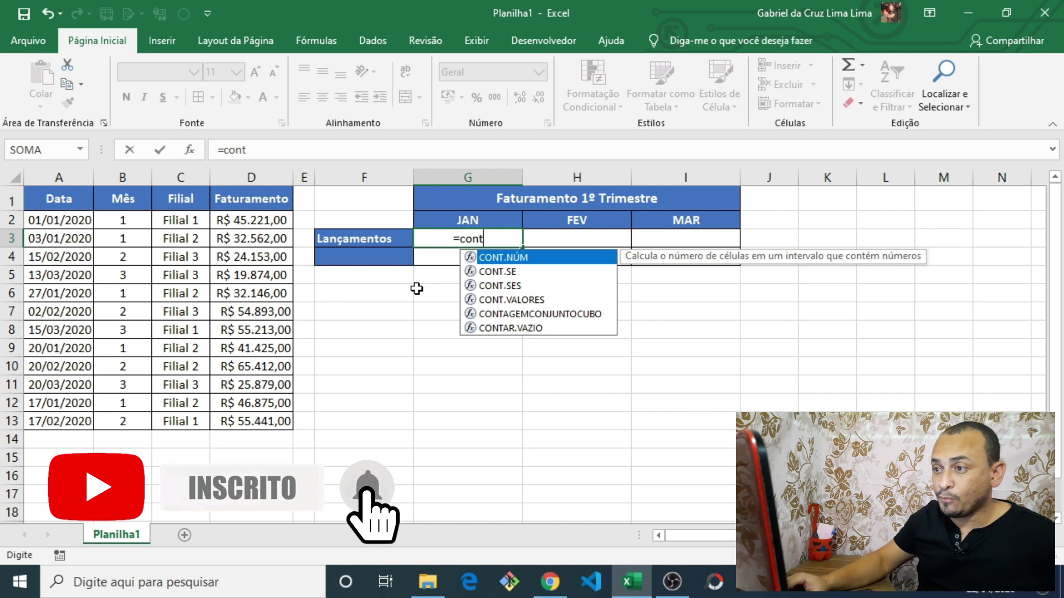
{"action": "left_click", "coordinate": [526, 274]}
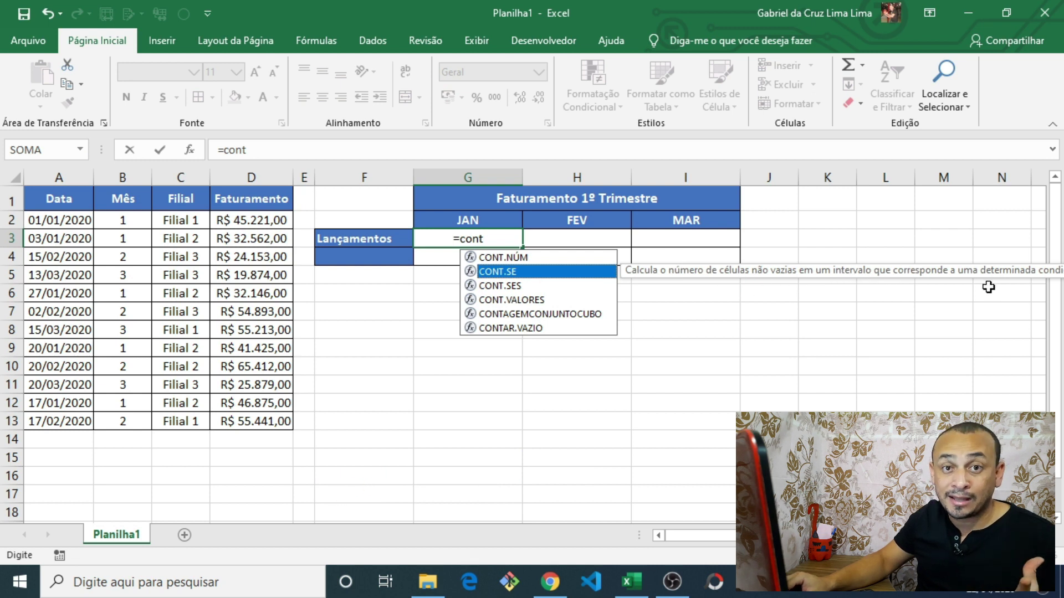
{"action": "double_click", "coordinate": [555, 271]}
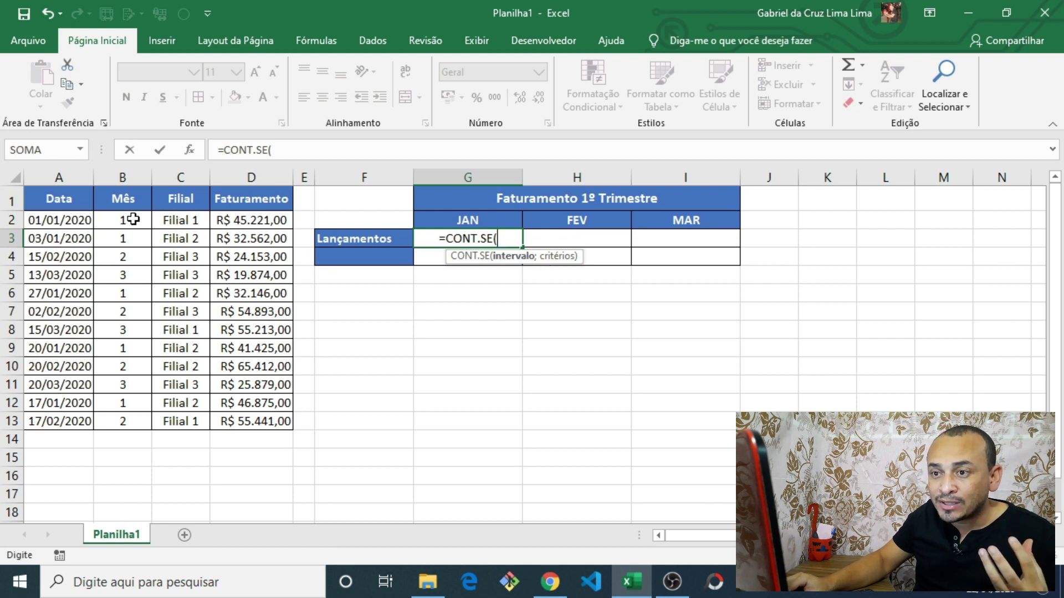
{"action": "left_click_drag", "start_coordinate": [133, 219], "coordinate": [135, 417]}
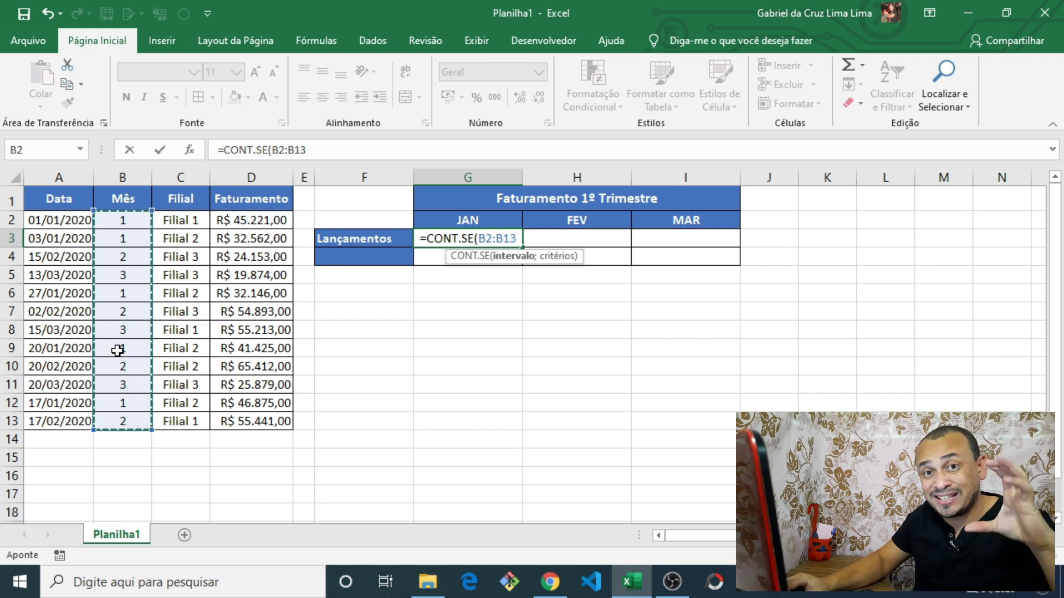
{"action": "key", "text": "F4"}
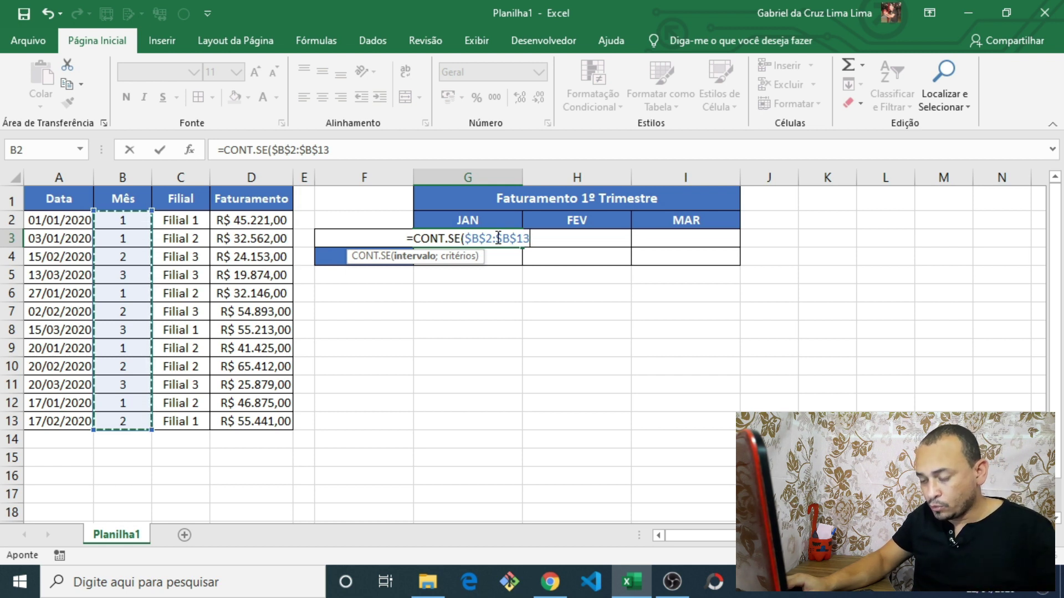
{"action": "type", "text": ";"}
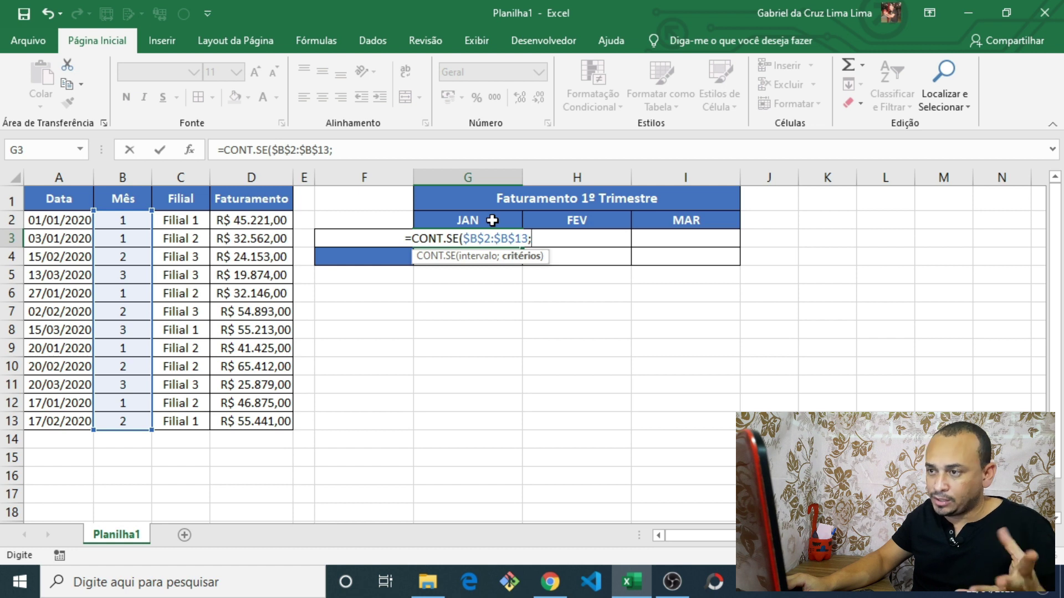
{"action": "type", "text": "1"}
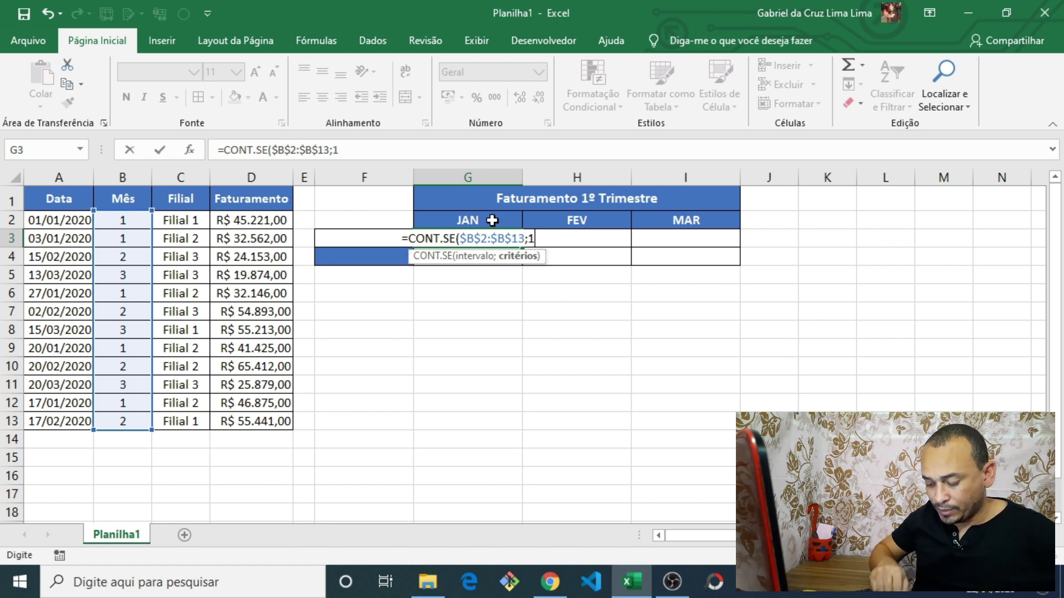
{"action": "type", "text": ")"}
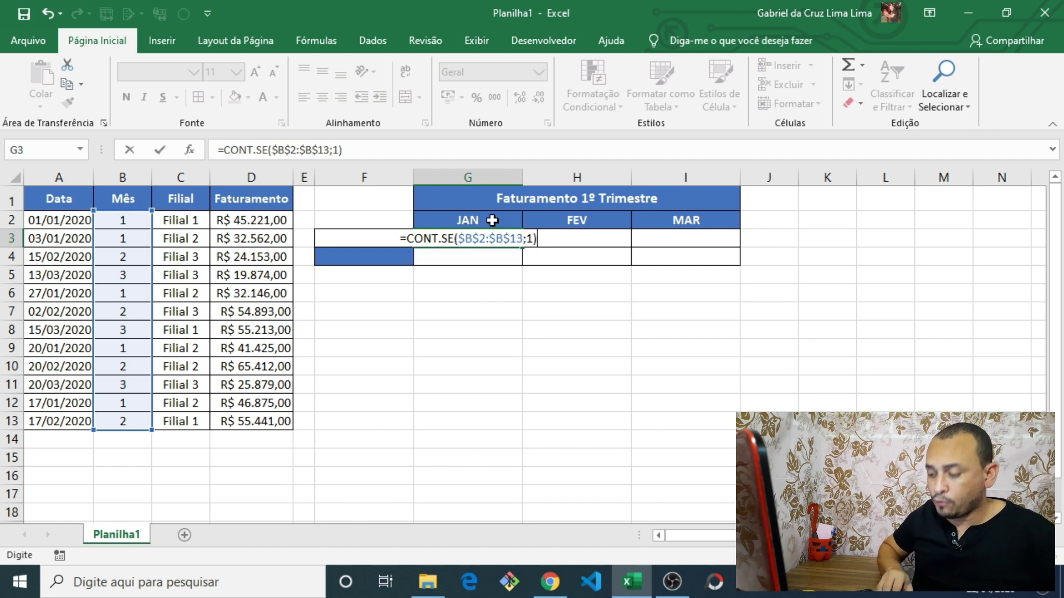
{"action": "key", "text": "Return"}
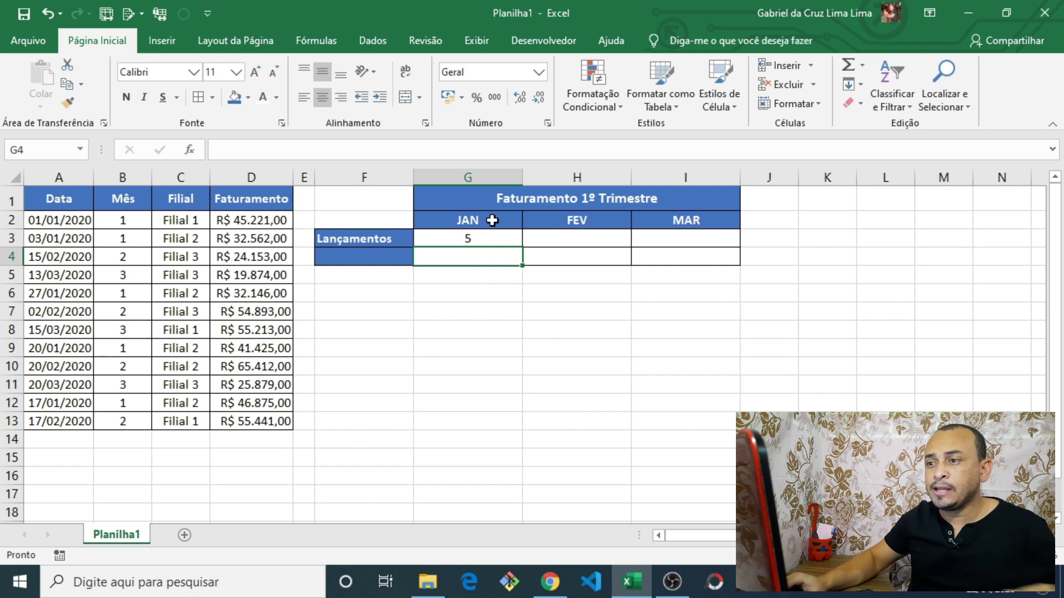
Check the January count in G3 against each Mês cell that contains month 1
{"action": "left_click", "coordinate": [473, 239]}
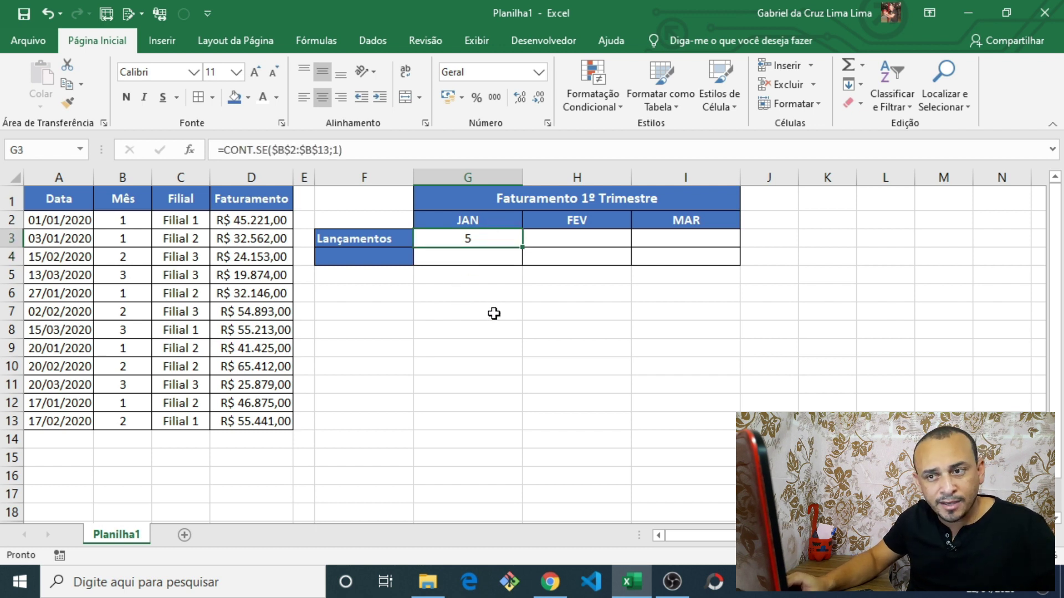
{"action": "left_click", "coordinate": [135, 220]}
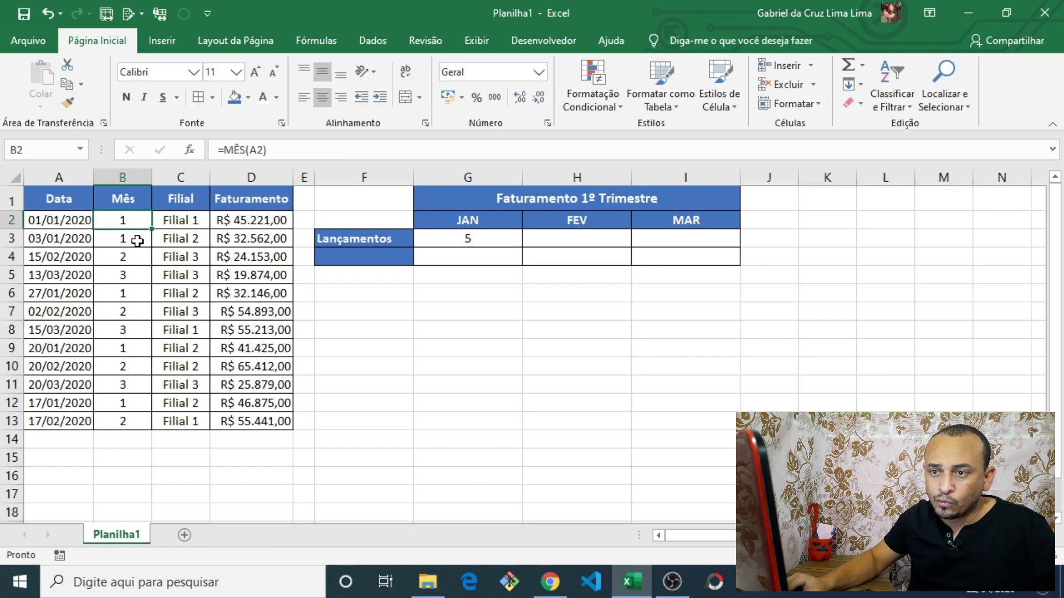
{"action": "left_click", "coordinate": [137, 240]}
{"action": "left_click", "coordinate": [132, 295]}
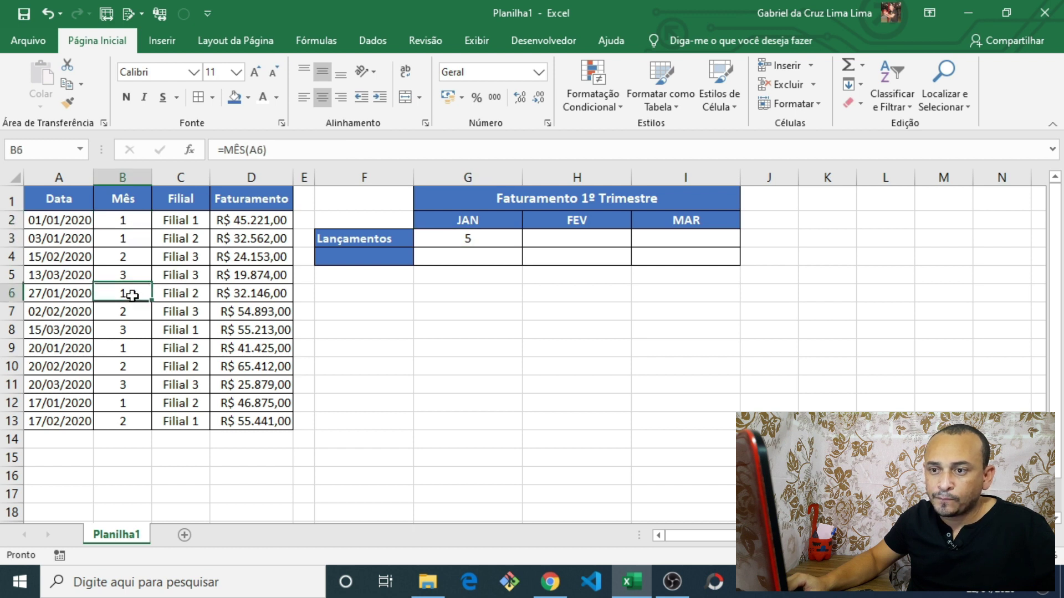
{"action": "left_click", "coordinate": [129, 348]}
{"action": "left_click", "coordinate": [132, 405]}
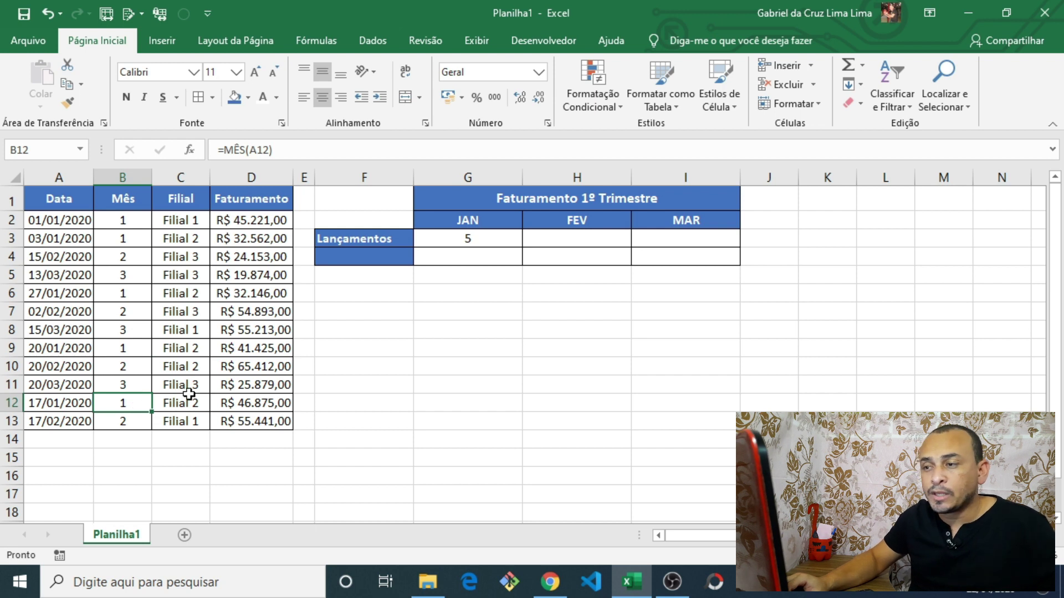
Copy the January count formula from G3 across to the FEV and MAR cells, H3 and I3
{"action": "left_click", "coordinate": [476, 239]}
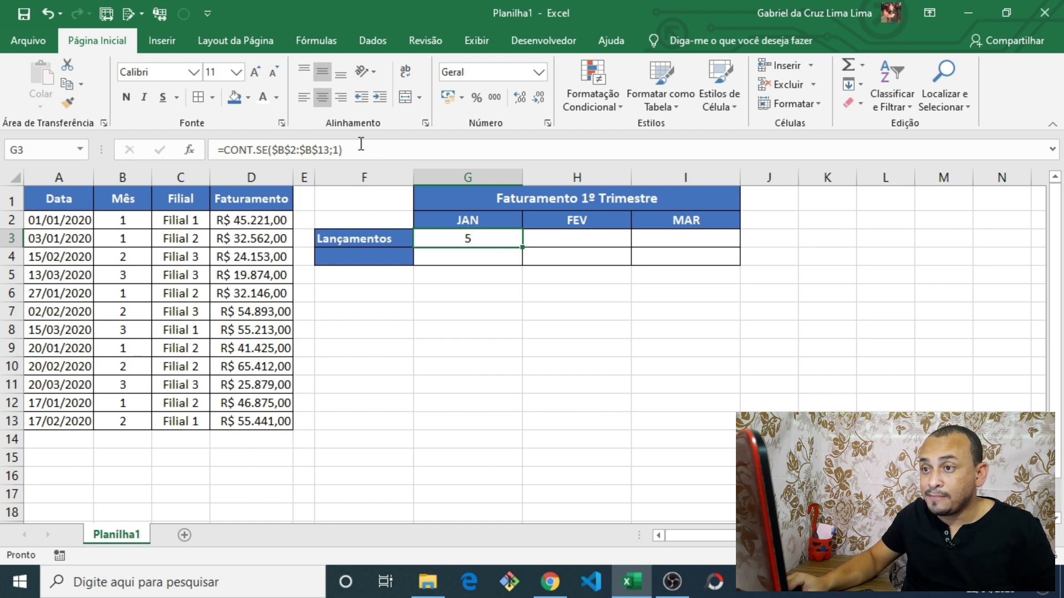
{"action": "left_click", "coordinate": [557, 238]}
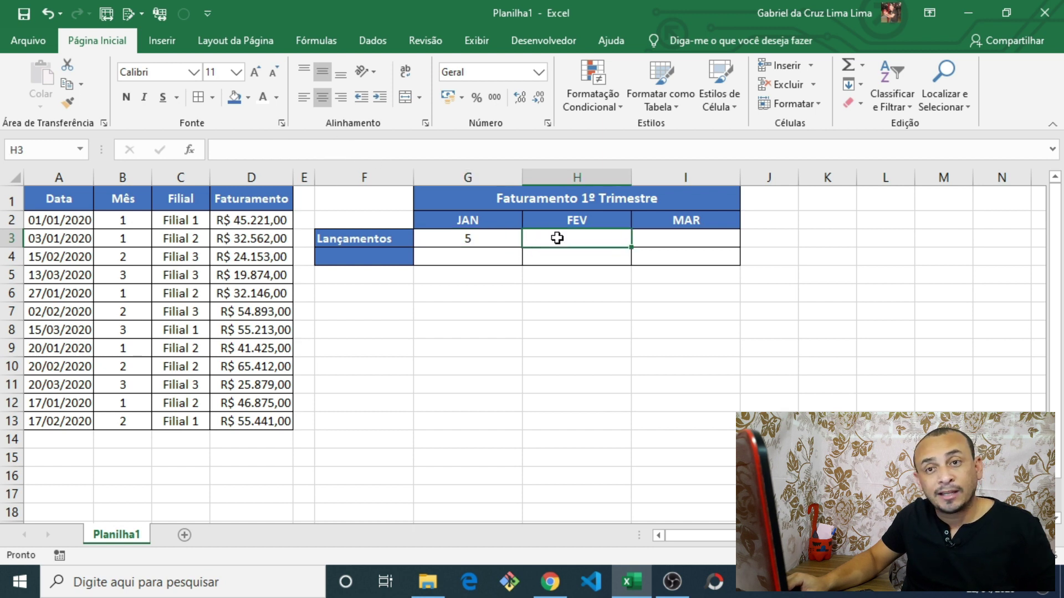
{"action": "left_click", "coordinate": [717, 240]}
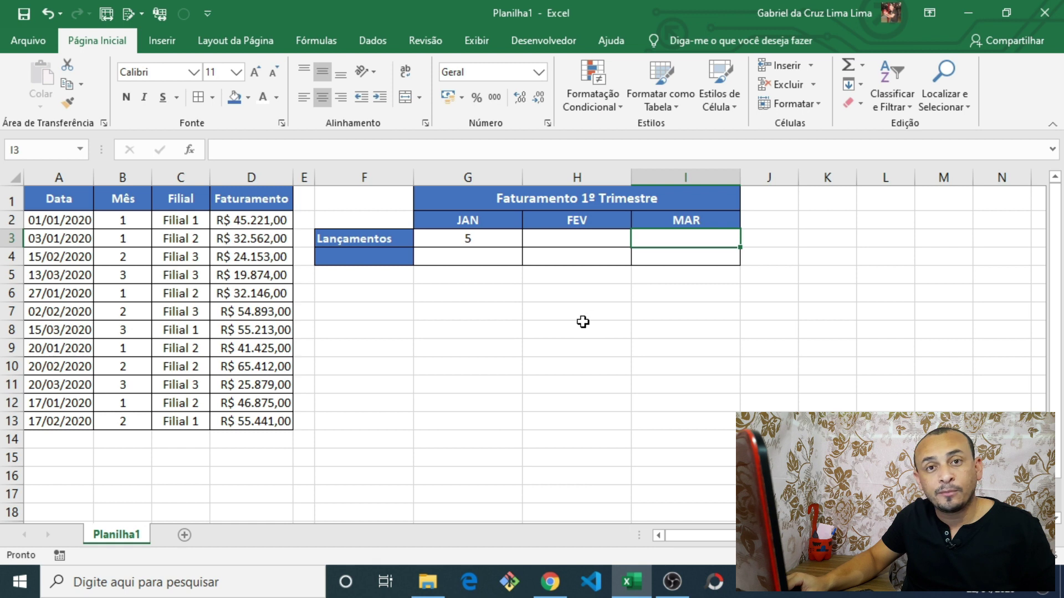
{"action": "left_click", "coordinate": [468, 238]}
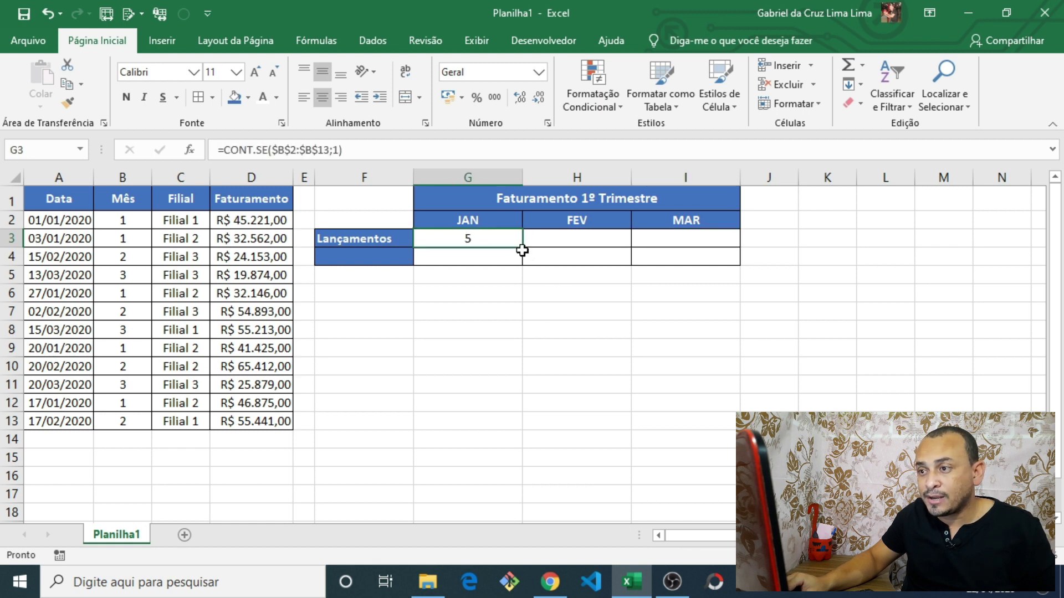
{"action": "left_click_drag", "start_coordinate": [522, 249], "coordinate": [704, 247]}
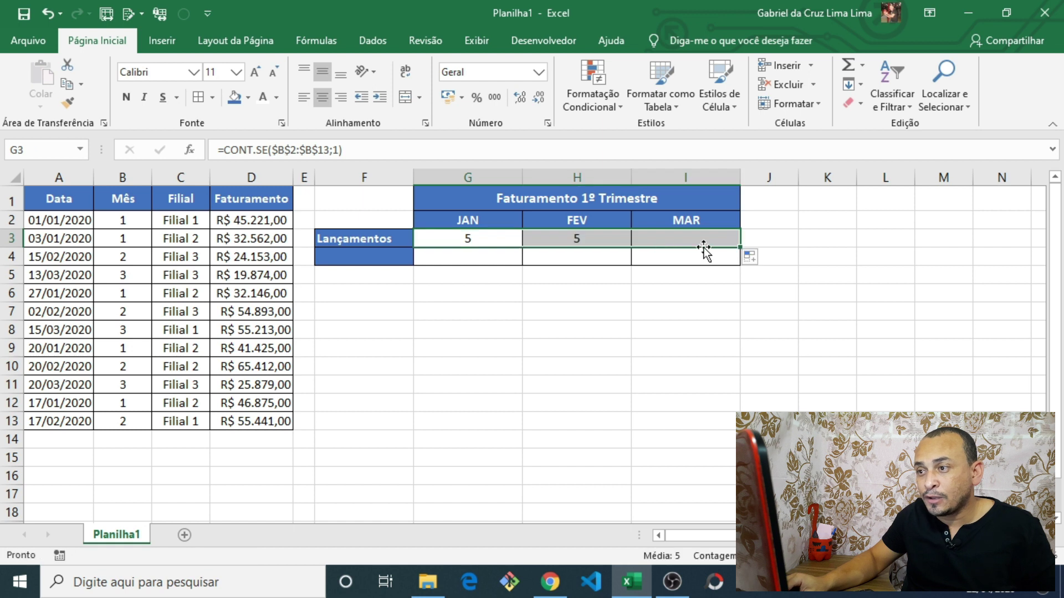
Change the CONT.SE criterion in H3 to 2 so it counts the February entries
{"action": "left_click", "coordinate": [594, 239]}
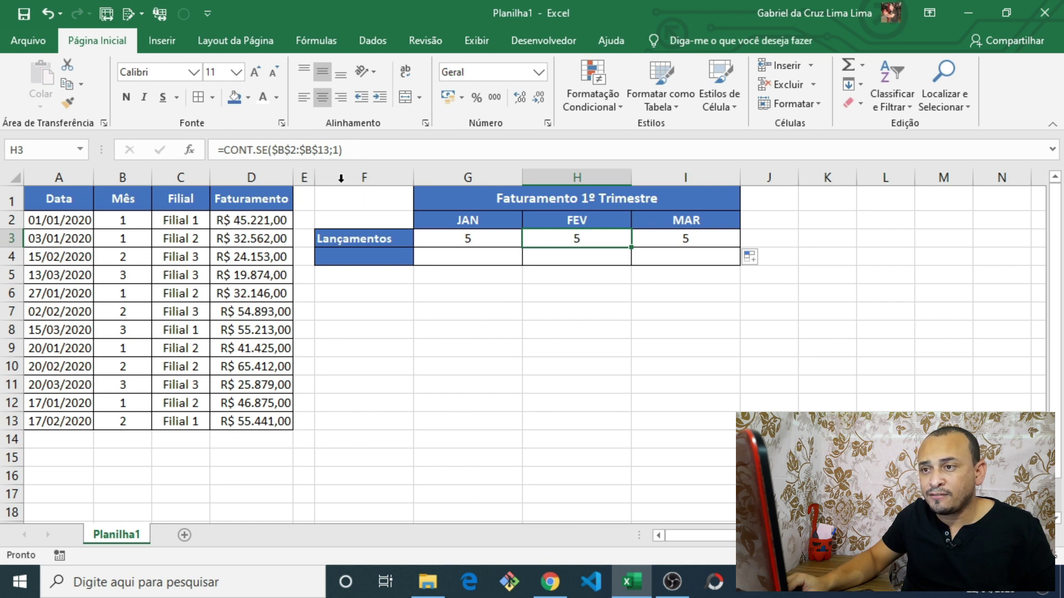
{"action": "left_click", "coordinate": [341, 151]}
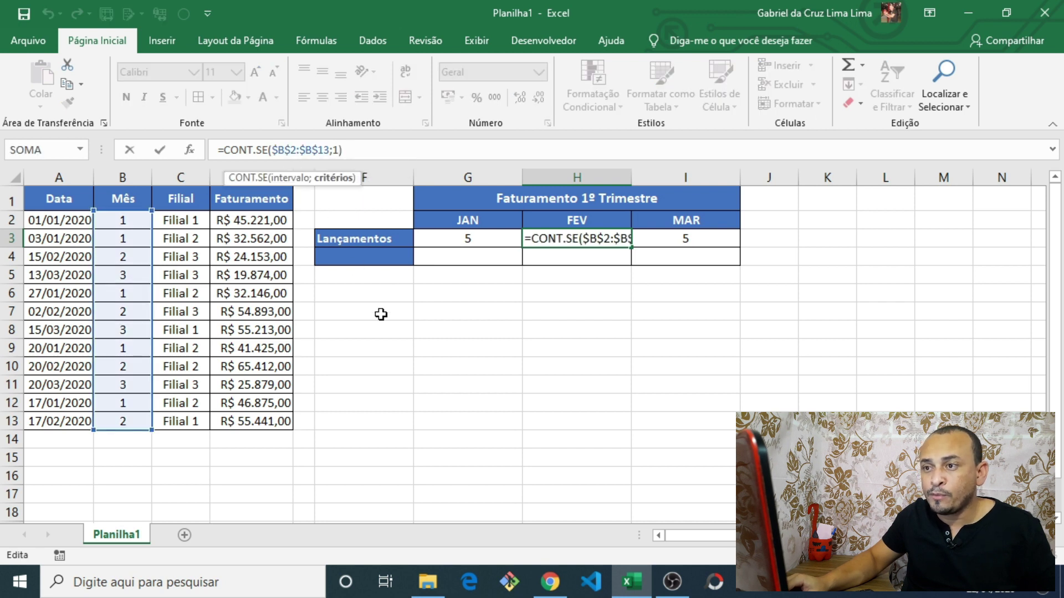
{"action": "key", "text": "BackSpace"}
{"action": "type", "text": "2"}
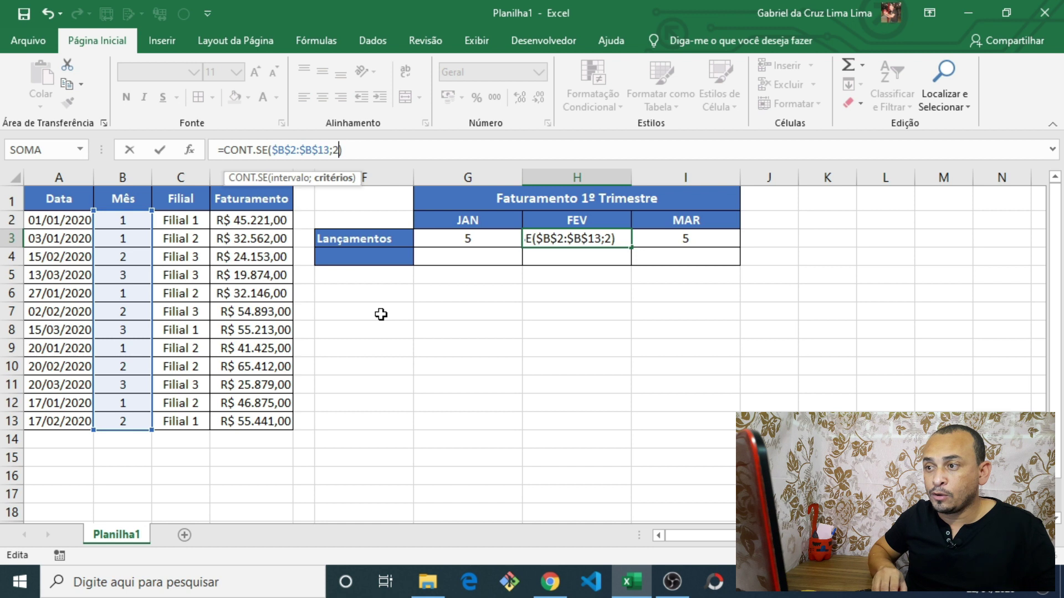
{"action": "key", "text": "Return"}
Change the CONT.SE criterion in I3 to 3 so it counts the March entries
{"action": "key", "text": "Up"}
{"action": "key", "text": "Right"}
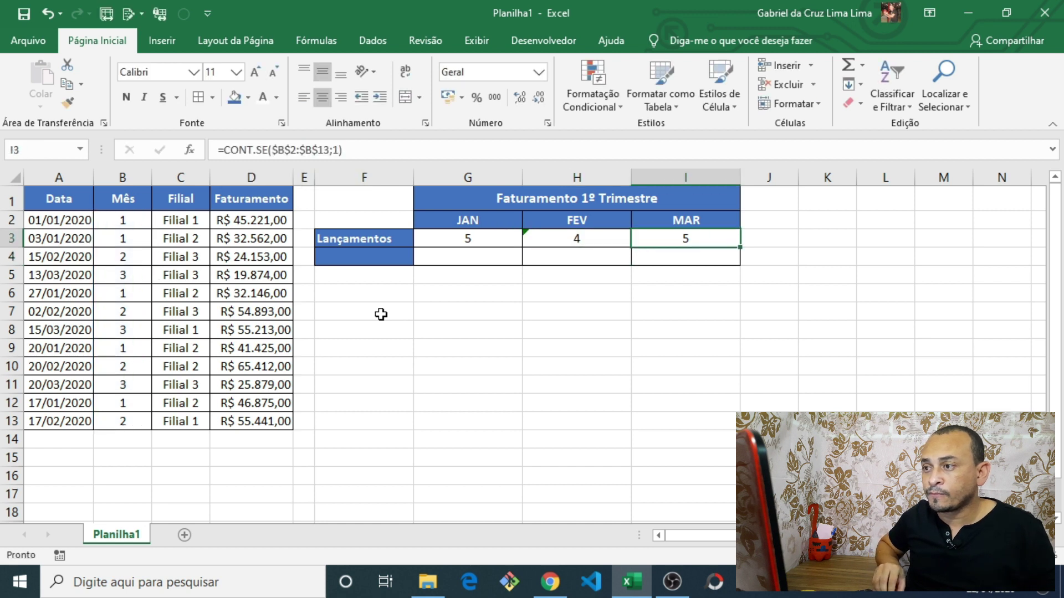
{"action": "left_click", "coordinate": [340, 152]}
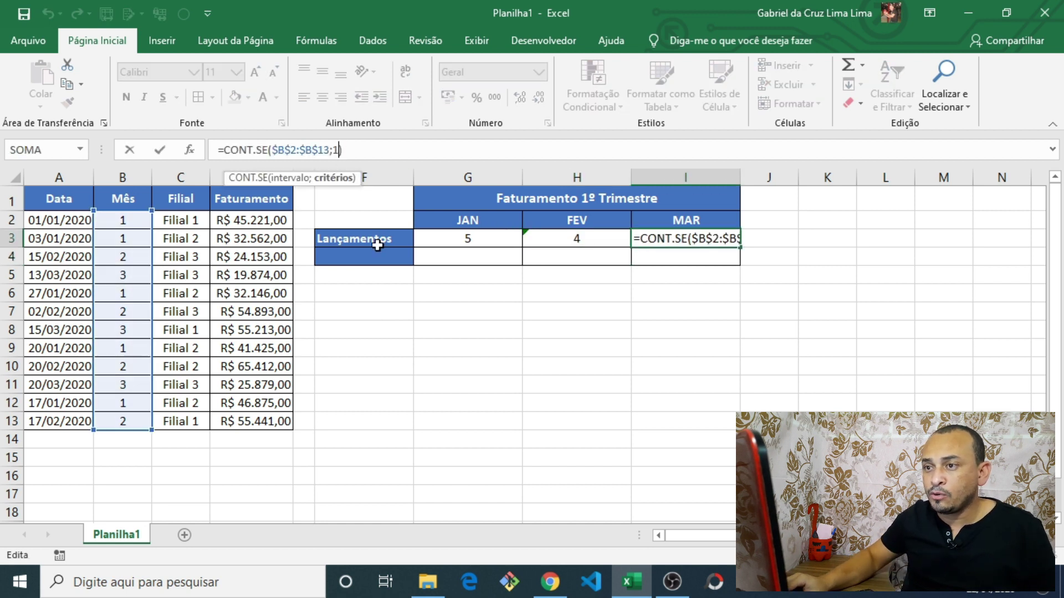
{"action": "key", "text": "BackSpace"}
{"action": "type", "text": "3"}
{"action": "key", "text": "Return"}
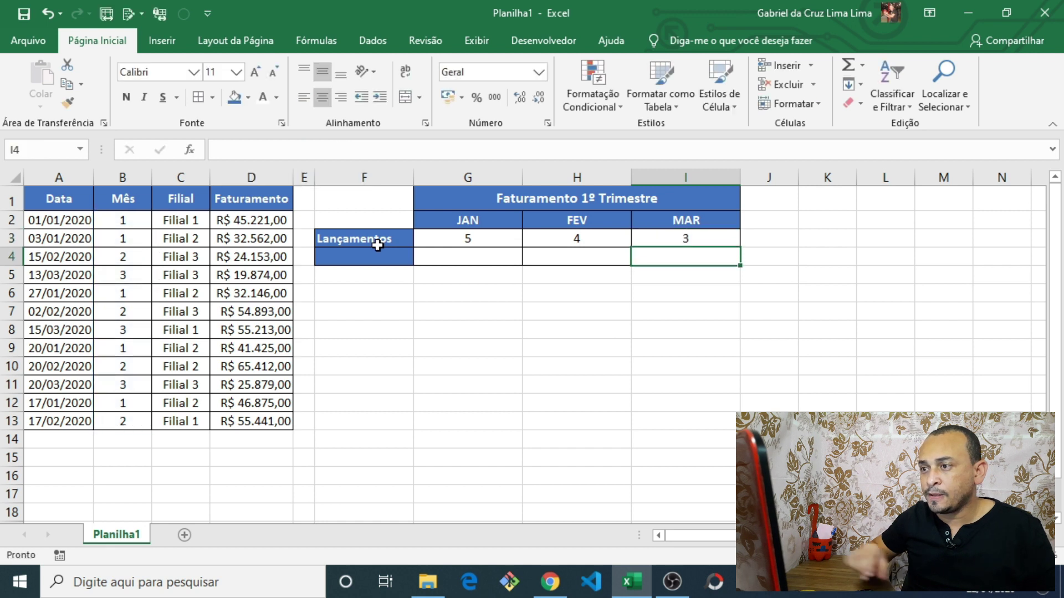
Review the Lançamentos counts in G3:I3 against the JAN, FEV and MAR headings
{"action": "left_click", "coordinate": [576, 239]}
{"action": "left_click", "coordinate": [477, 238]}
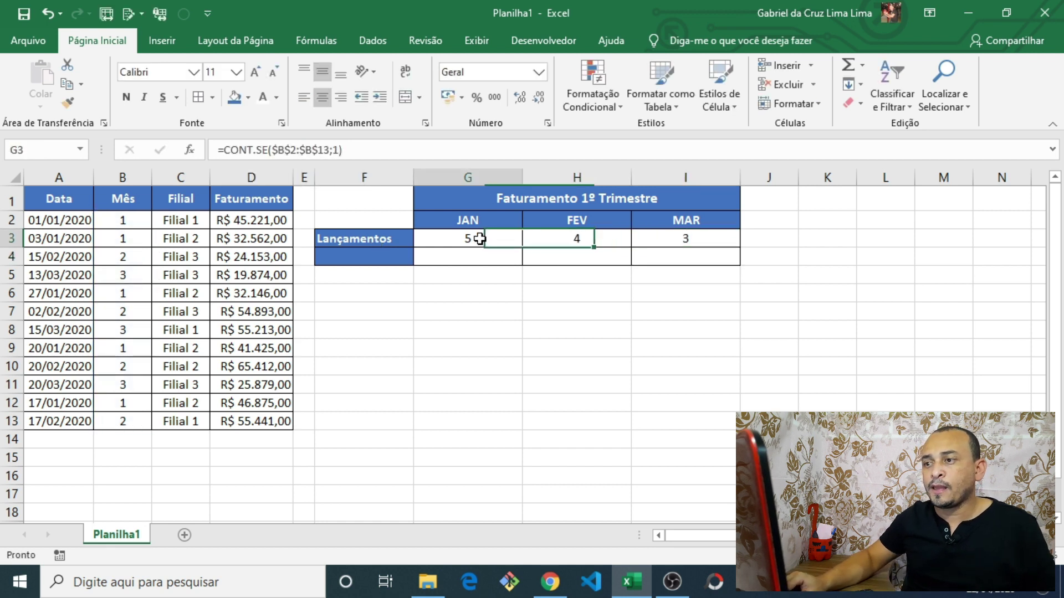
{"action": "left_click", "coordinate": [593, 238]}
{"action": "left_click", "coordinate": [670, 238]}
{"action": "left_click", "coordinate": [396, 238]}
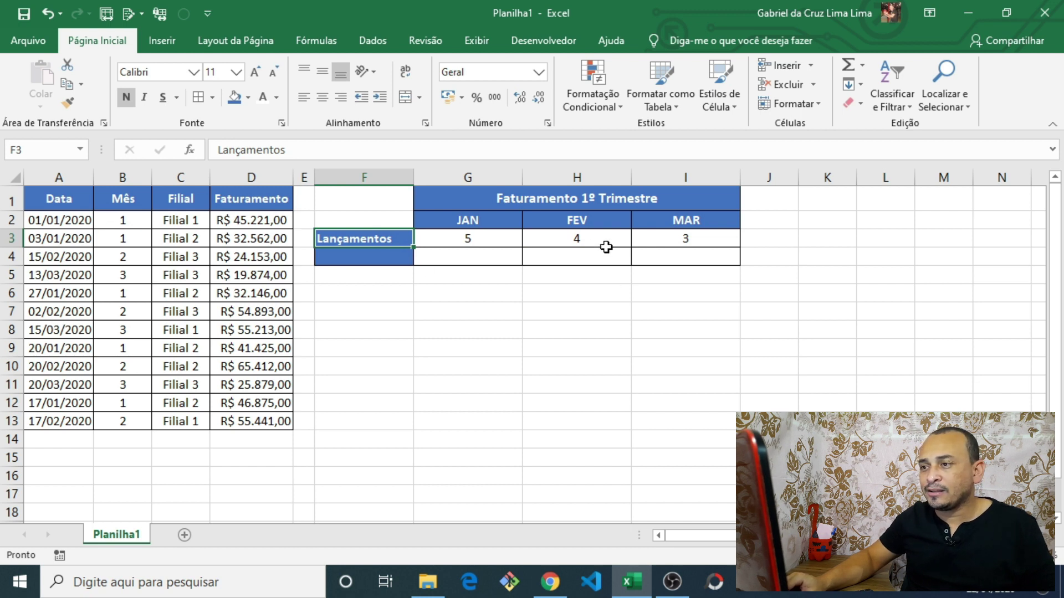
{"action": "left_click", "coordinate": [474, 222]}
{"action": "left_click", "coordinate": [576, 222]}
{"action": "left_click", "coordinate": [662, 224]}
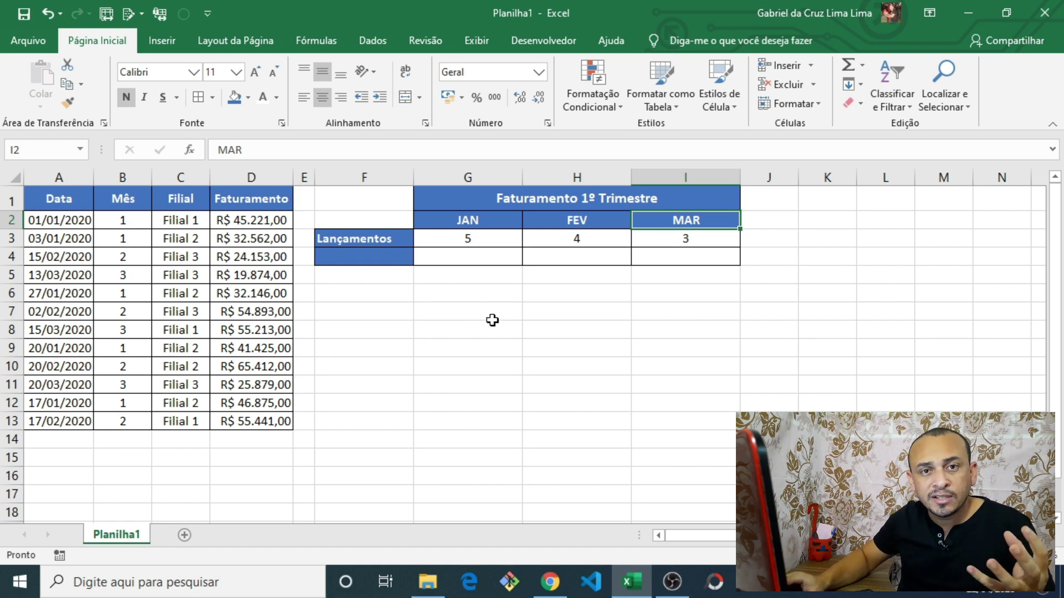
Start a CONT.SES formula in G4, under JAN in the empty row below Lançamentos
{"action": "left_click", "coordinate": [480, 258]}
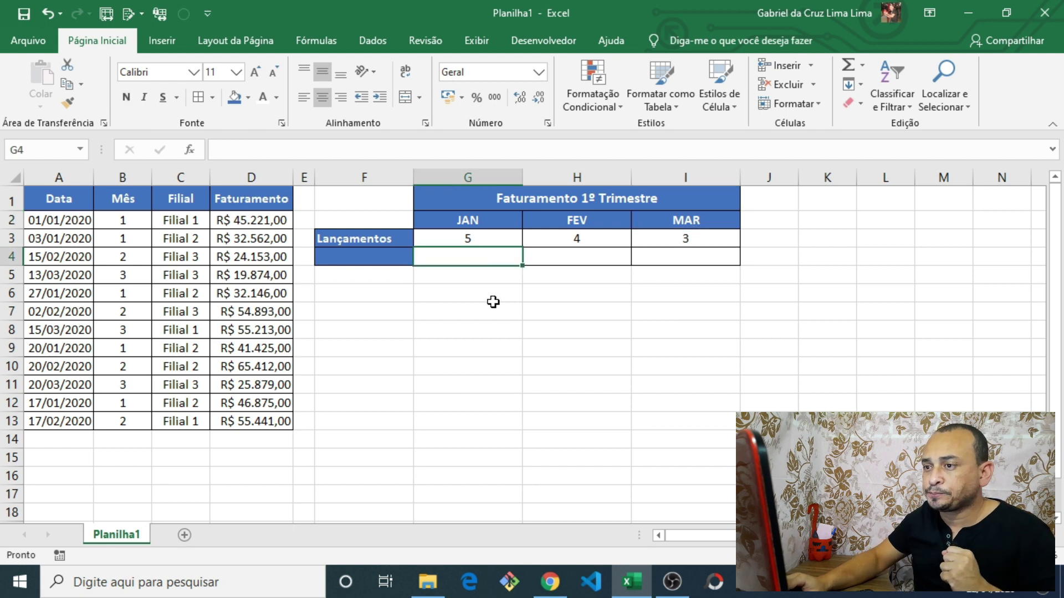
{"action": "left_click", "coordinate": [387, 256]}
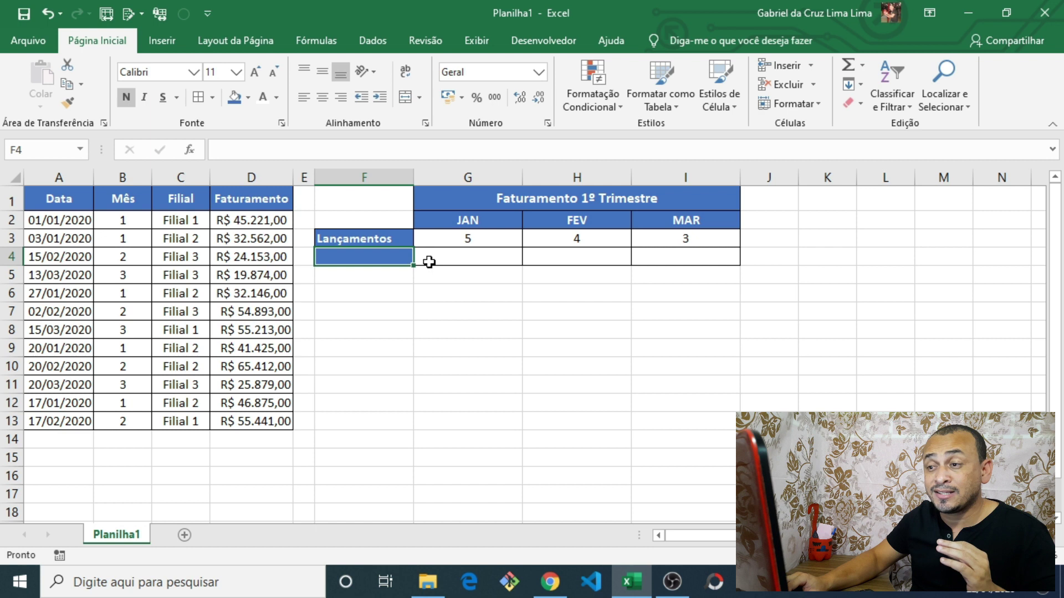
{"action": "left_click", "coordinate": [477, 260]}
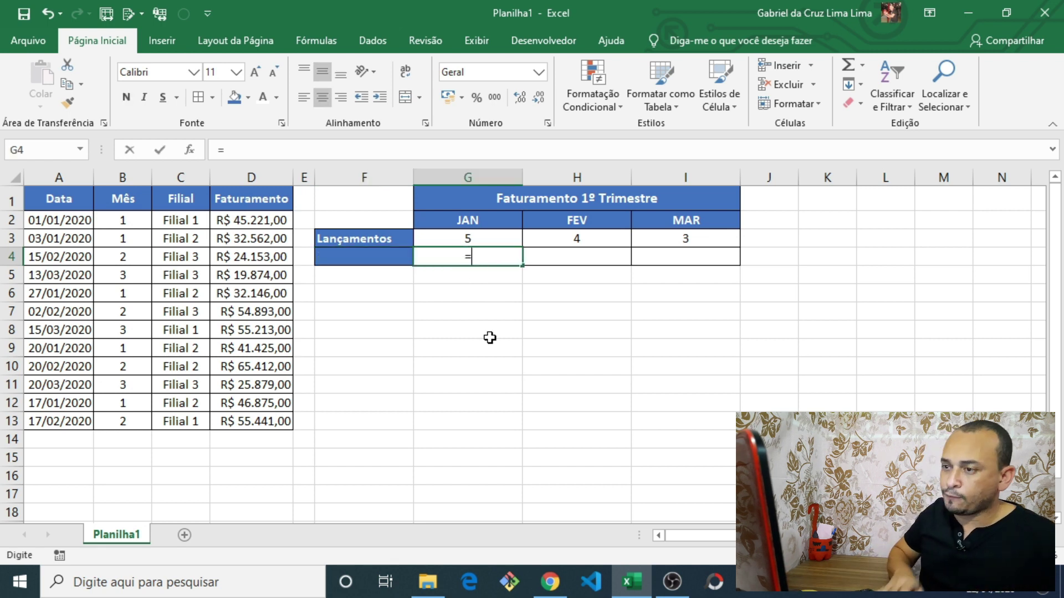
{"action": "type", "text": "=a"}
{"action": "key", "text": "BackSpace"}
{"action": "type", "text": "cont"}
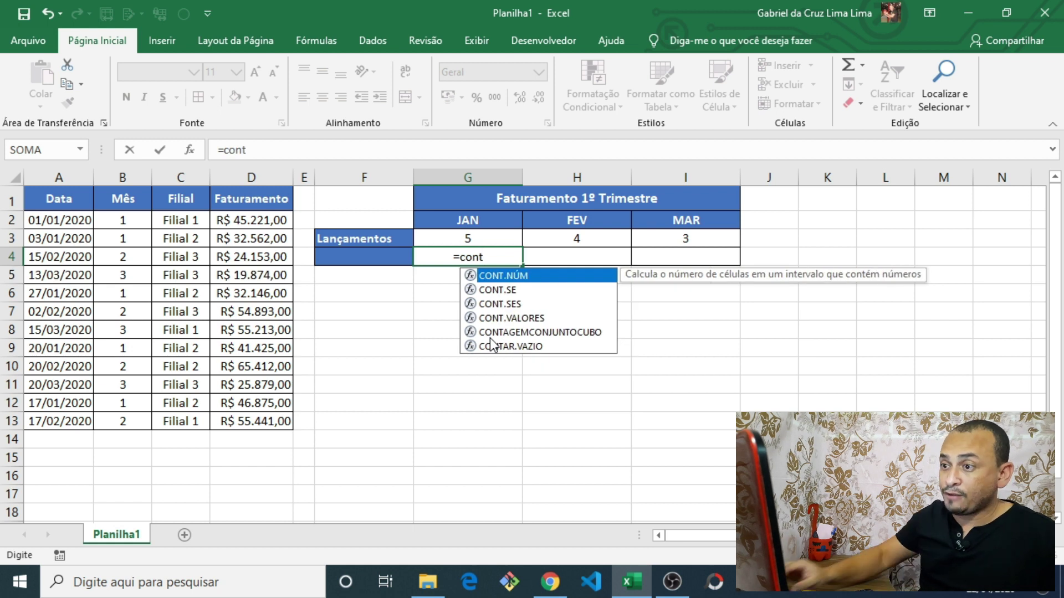
{"action": "left_click", "coordinate": [516, 304]}
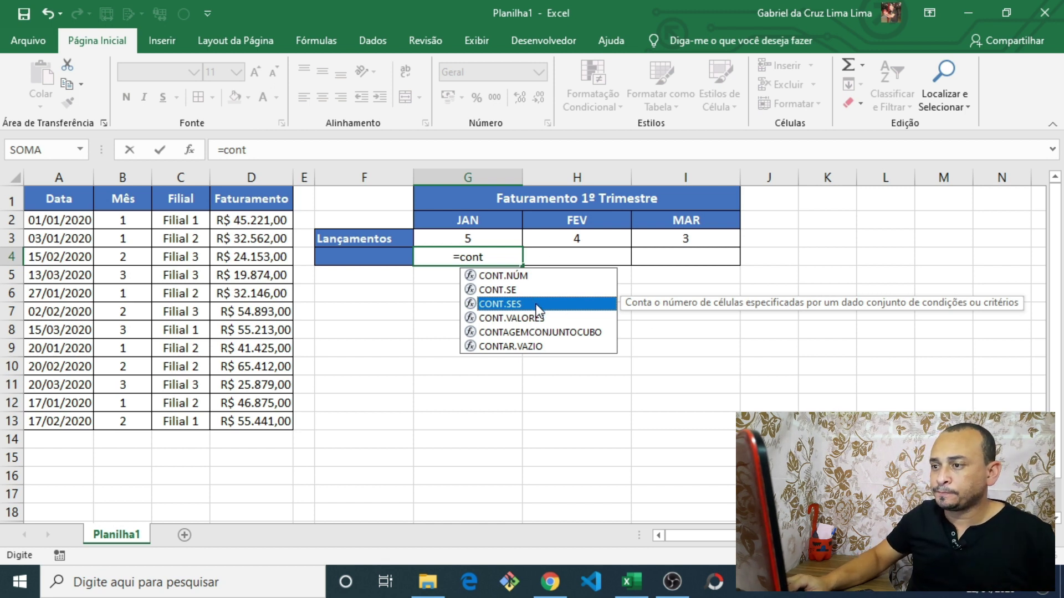
{"action": "double_click", "coordinate": [517, 304]}
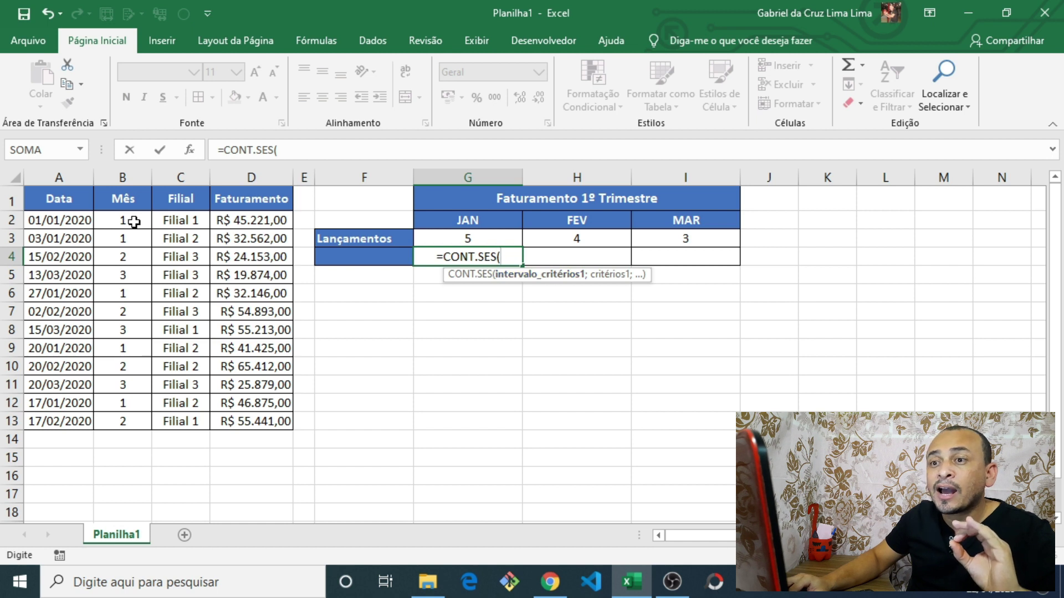
Set the first CONT.SES condition to the absolute month range $B$2:$B$13 with criterion 1
{"action": "left_click_drag", "start_coordinate": [133, 219], "coordinate": [131, 414]}
{"action": "left_click_drag", "start_coordinate": [132, 420], "coordinate": [132, 419]}
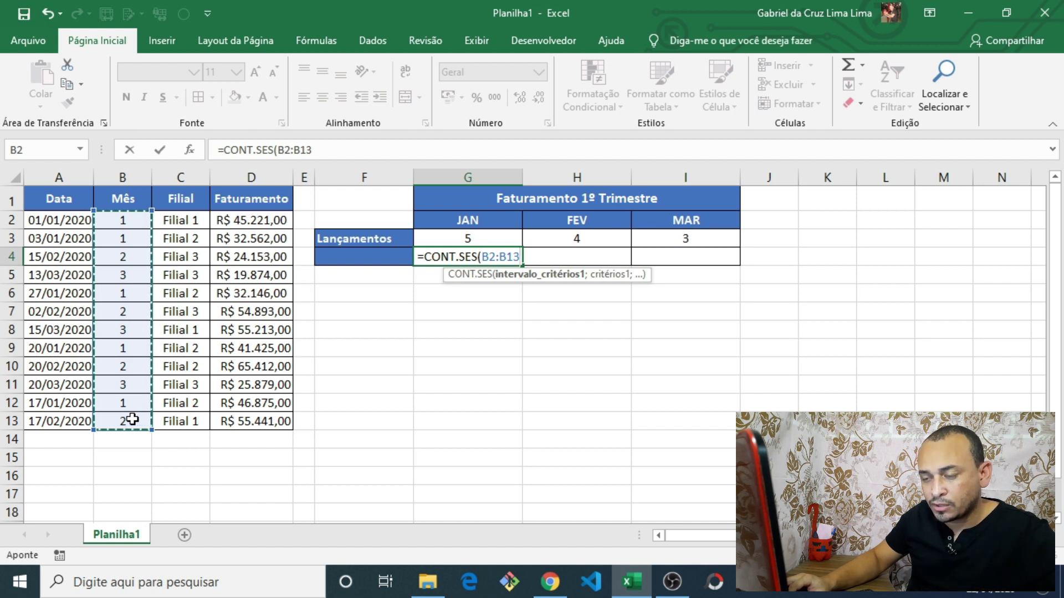
{"action": "key", "text": "F4"}
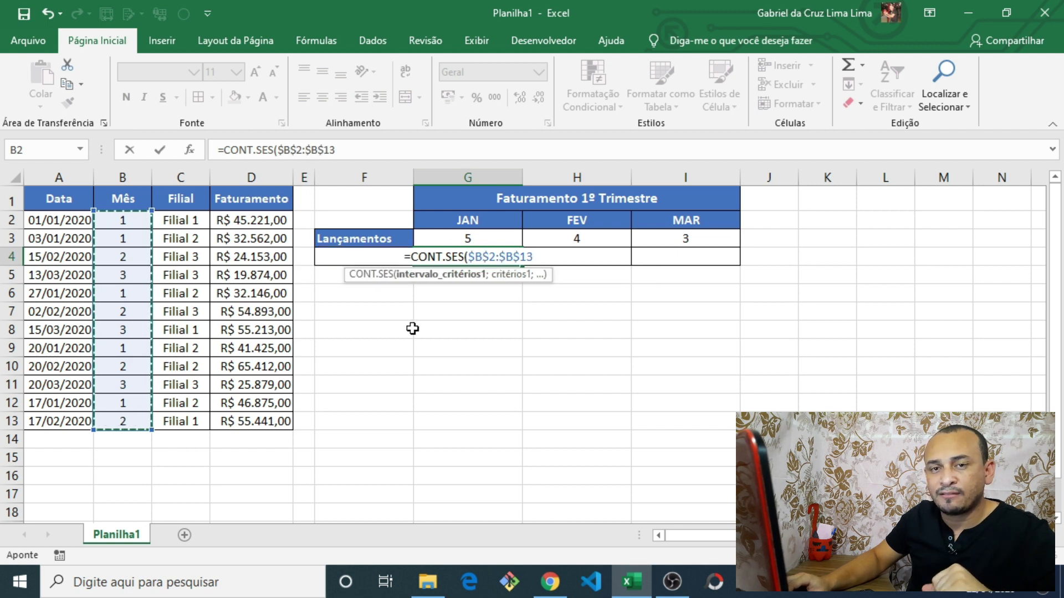
{"action": "type", "text": ";"}
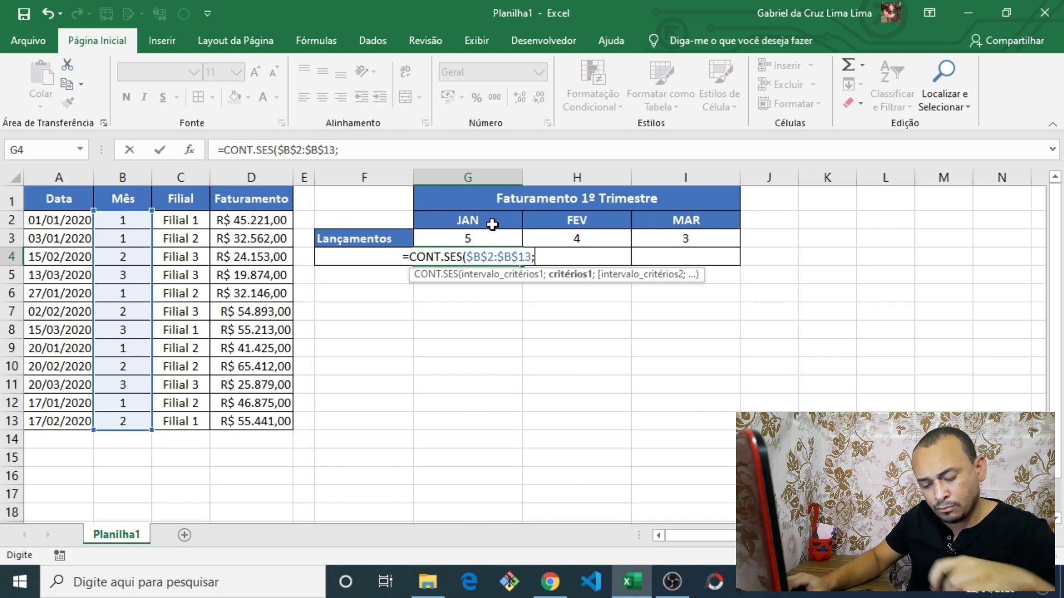
{"action": "type", "text": "1"}
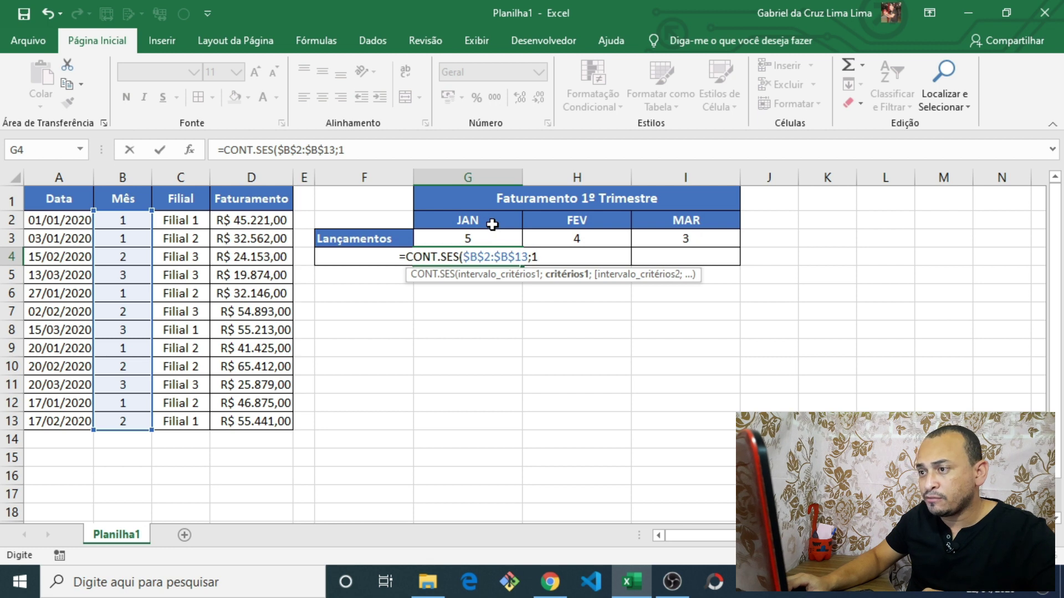
Add the absolute Filial range $C$2:$C$13 with criterion F4 as the second condition and complete the G4 formula
{"action": "type", "text": ";"}
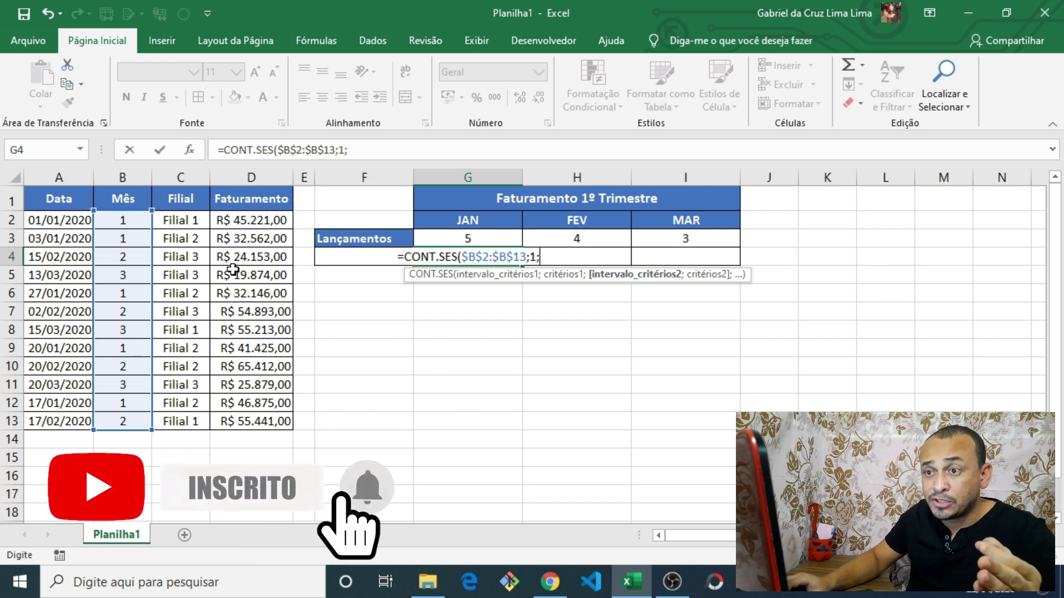
{"action": "left_click_drag", "start_coordinate": [180, 221], "coordinate": [189, 422]}
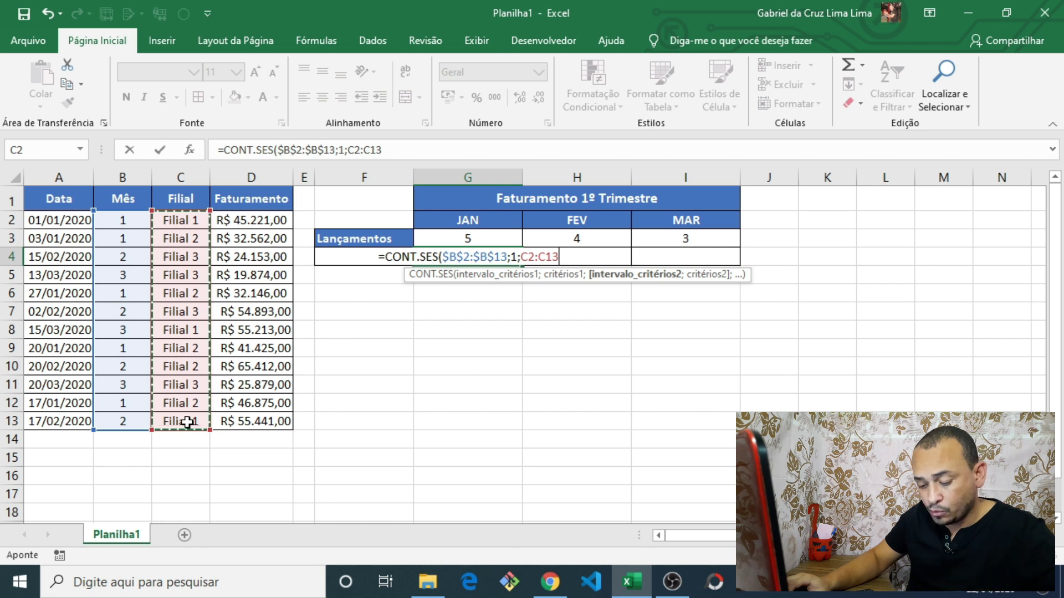
{"action": "key", "text": "F4"}
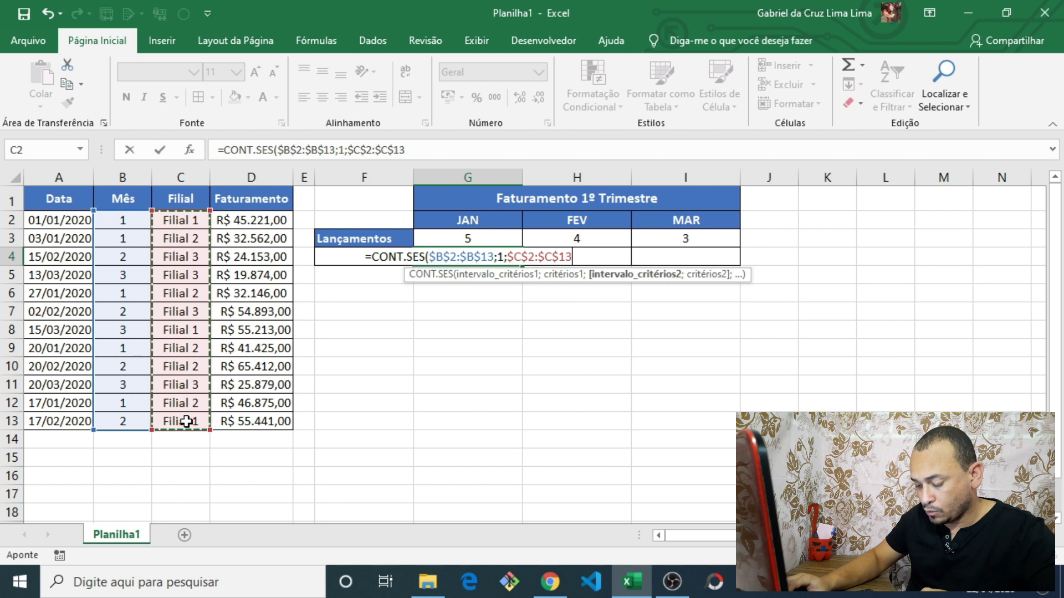
{"action": "type", "text": ";"}
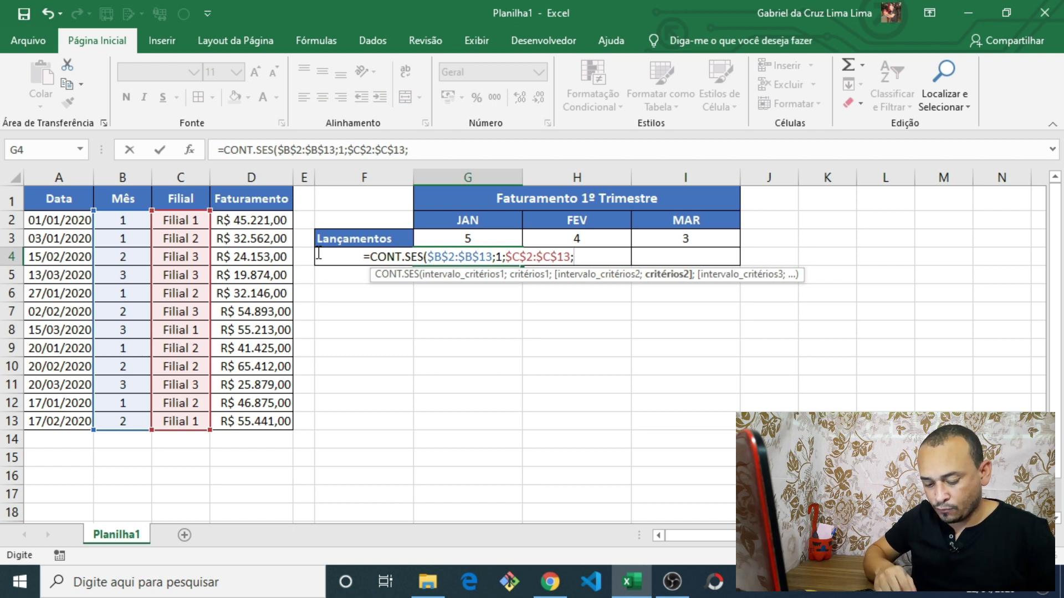
{"action": "type", "text": "F4"}
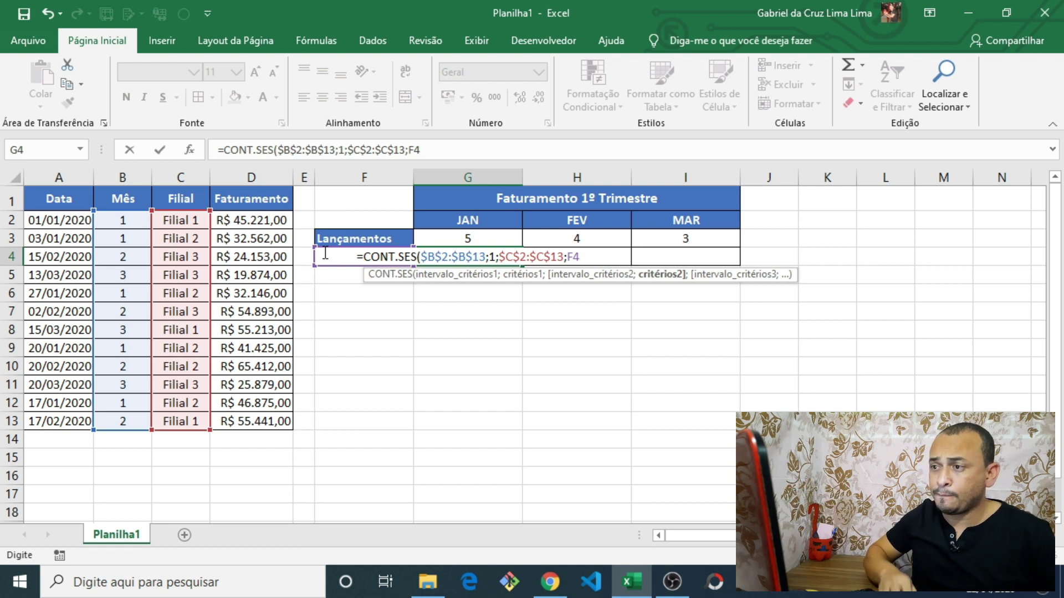
{"action": "type", "text": ")"}
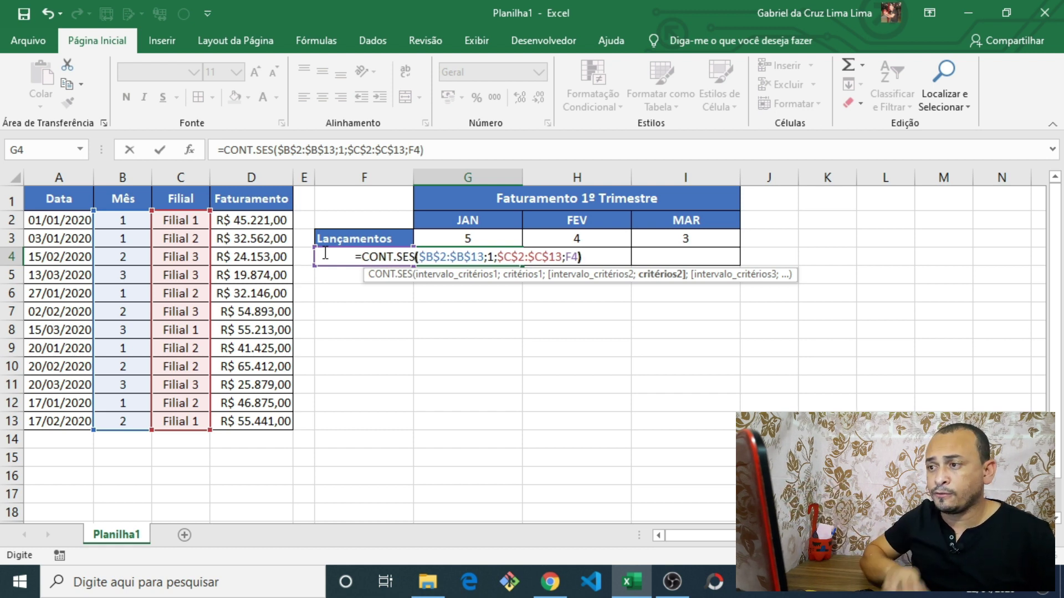
{"action": "key", "text": "ctrl+Return"}
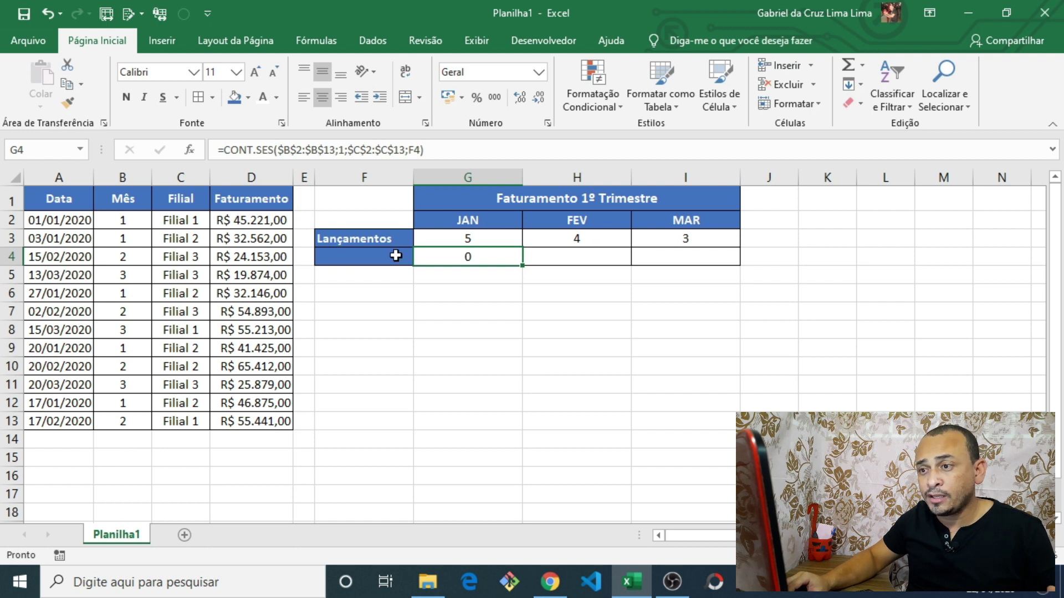
Enter Filial 1 in F4 as the branch criterion for the CONT.SES formula
{"action": "left_click", "coordinate": [394, 256]}
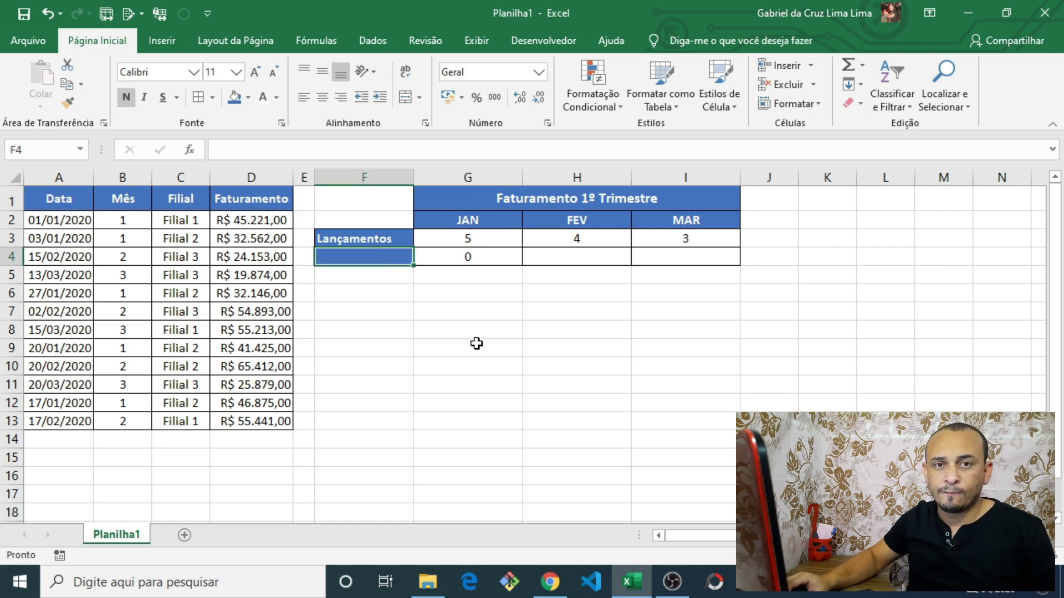
{"action": "type", "text": "Filial"}
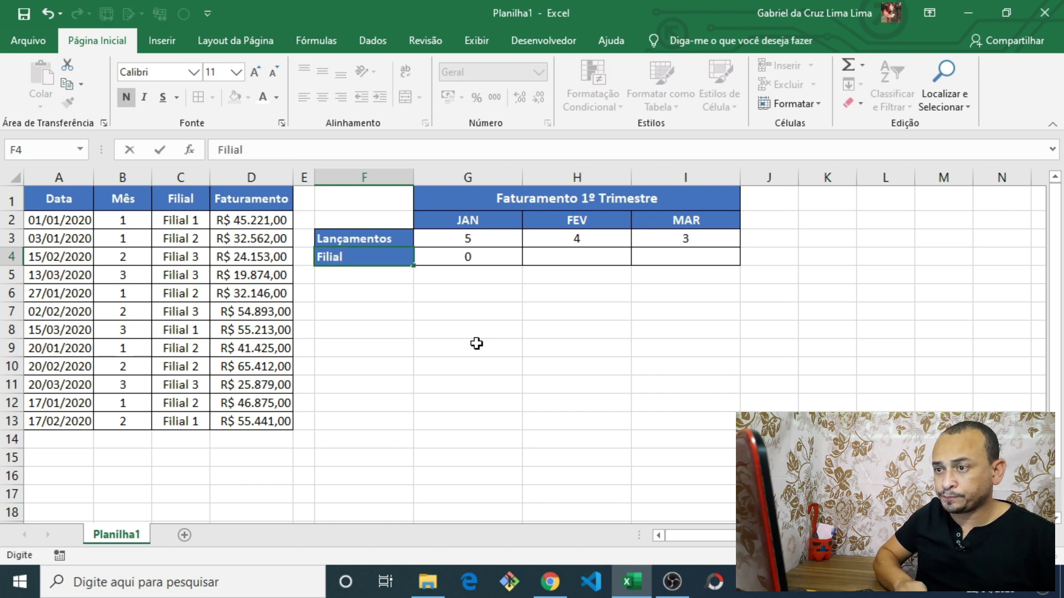
{"action": "type", "text": " 1"}
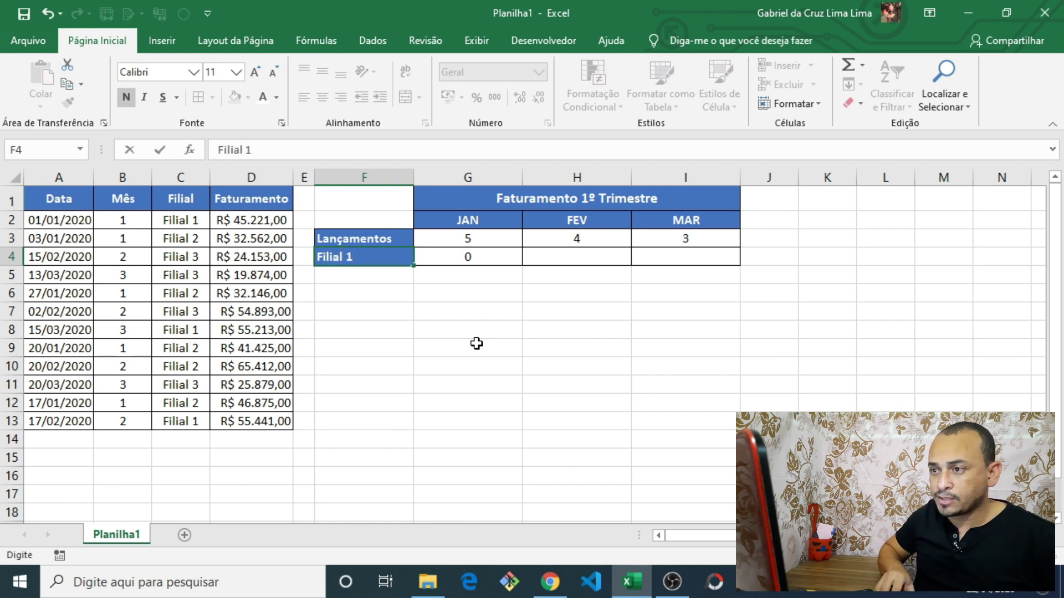
{"action": "key", "text": "Return"}
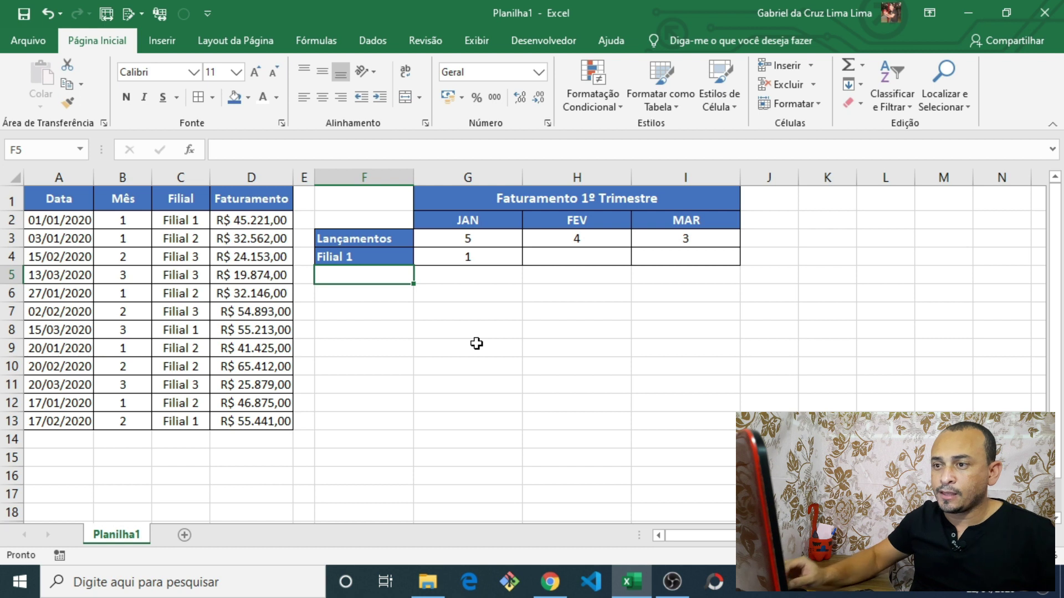
Check the month and Filial values of the month 1 rows in the data table against the G4 count formula
{"action": "left_click", "coordinate": [390, 257]}
{"action": "left_click", "coordinate": [463, 258]}
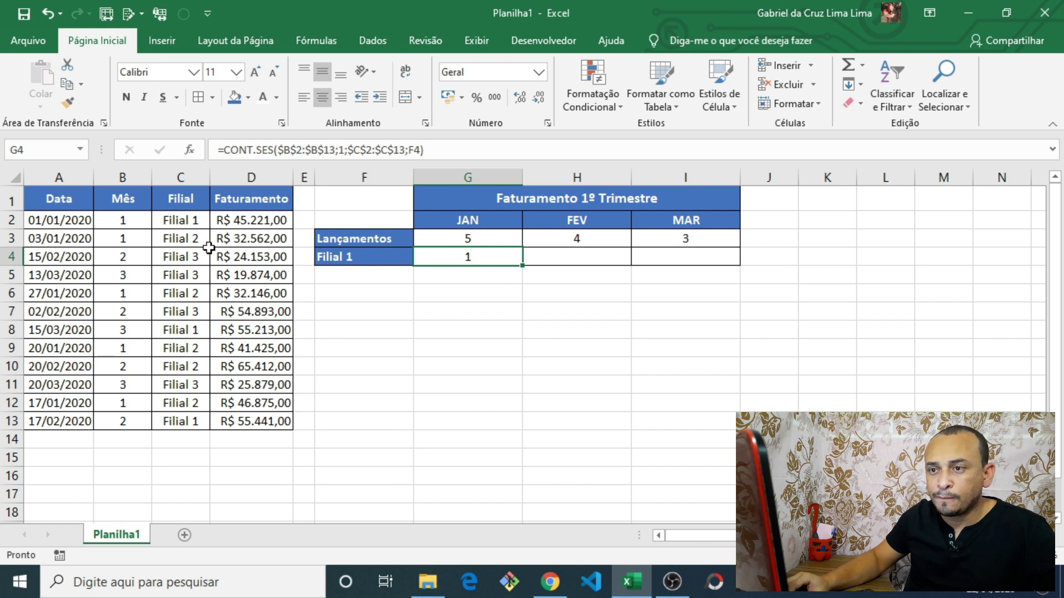
{"action": "left_click", "coordinate": [174, 222]}
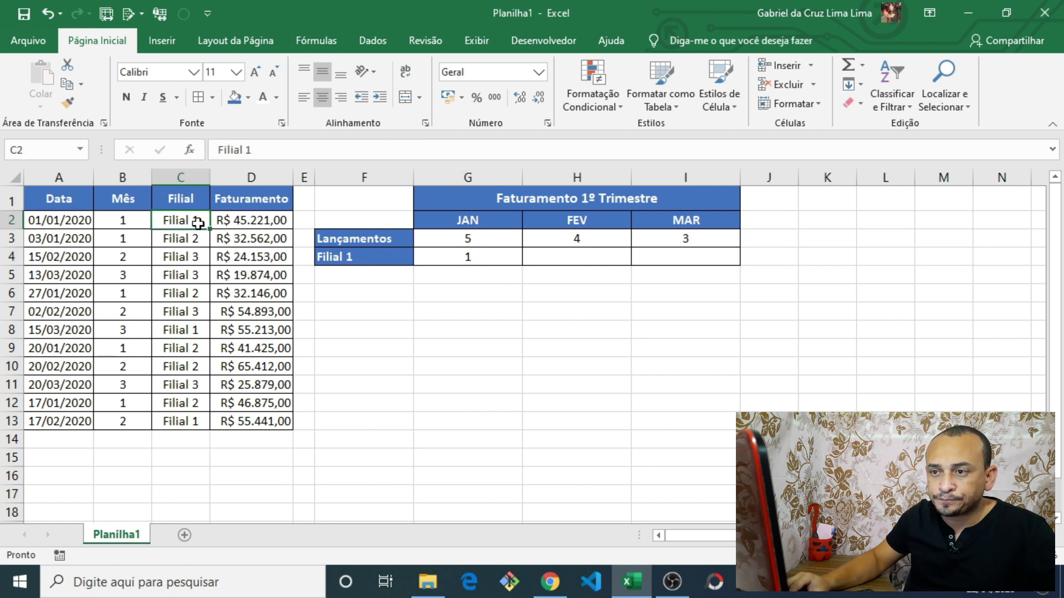
{"action": "left_click", "coordinate": [132, 220]}
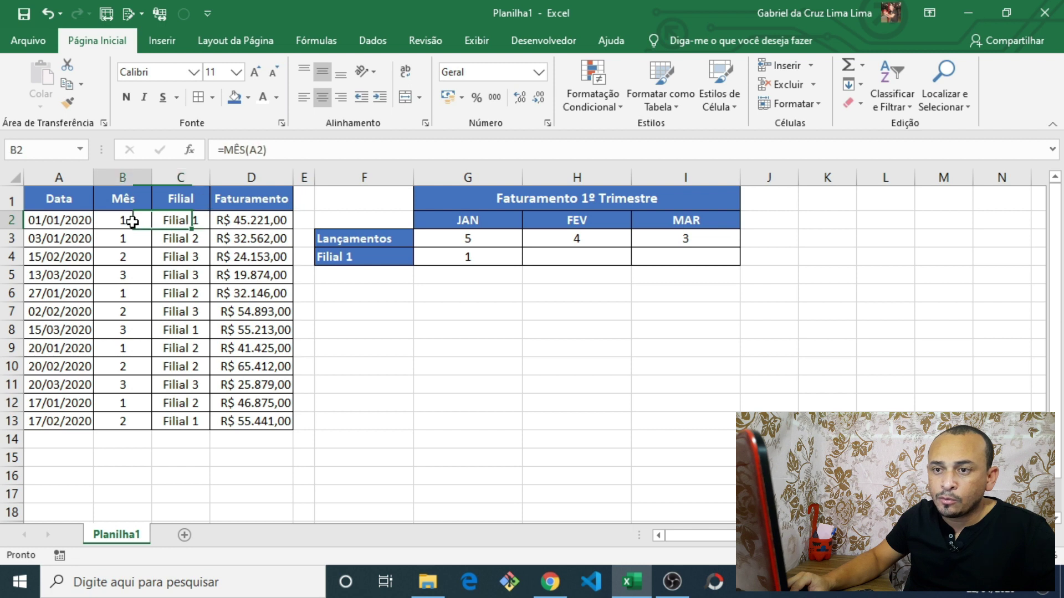
{"action": "left_click", "coordinate": [142, 238]}
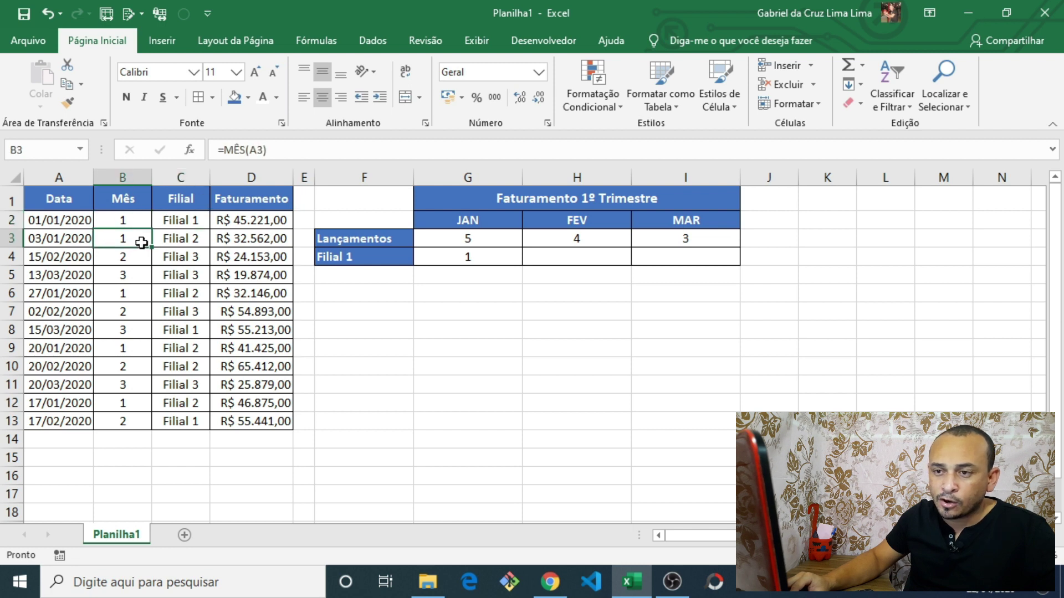
{"action": "left_click", "coordinate": [133, 295]}
{"action": "left_click", "coordinate": [183, 294]}
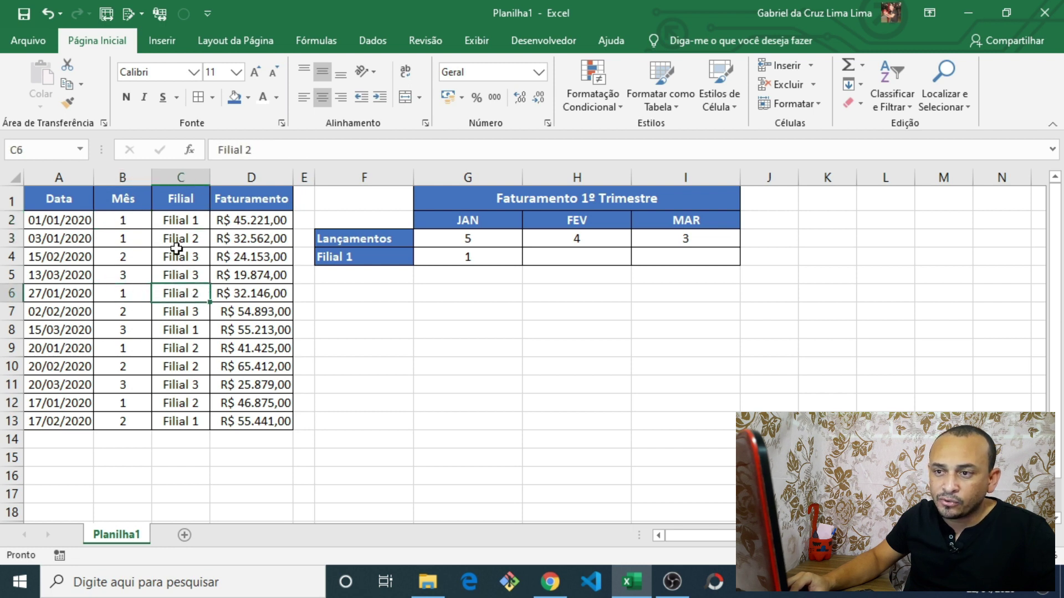
{"action": "left_click", "coordinate": [179, 240]}
{"action": "left_click", "coordinate": [136, 349]}
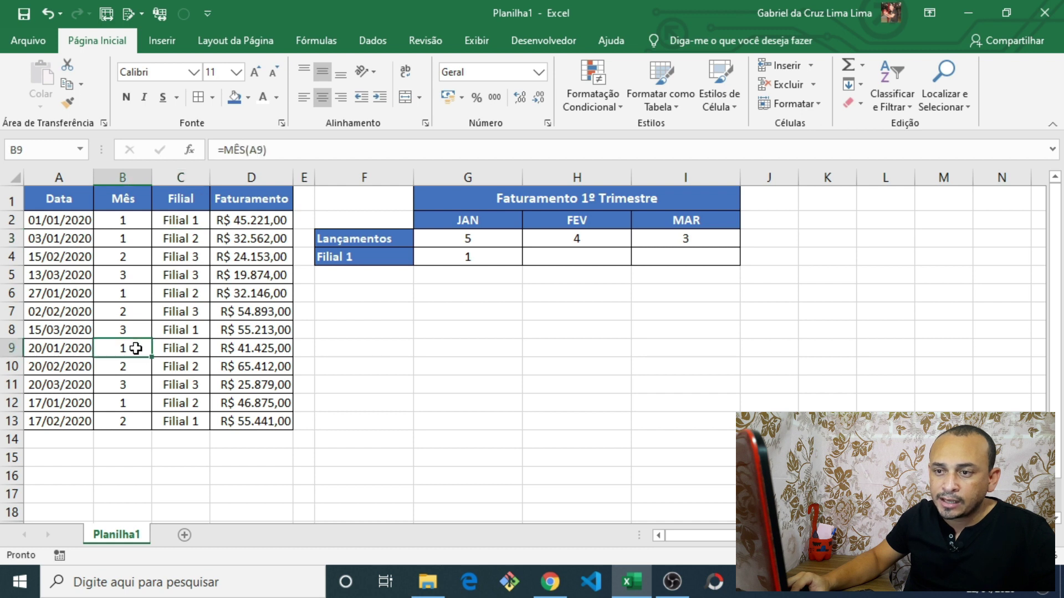
{"action": "left_click", "coordinate": [183, 348]}
{"action": "left_click", "coordinate": [170, 405]}
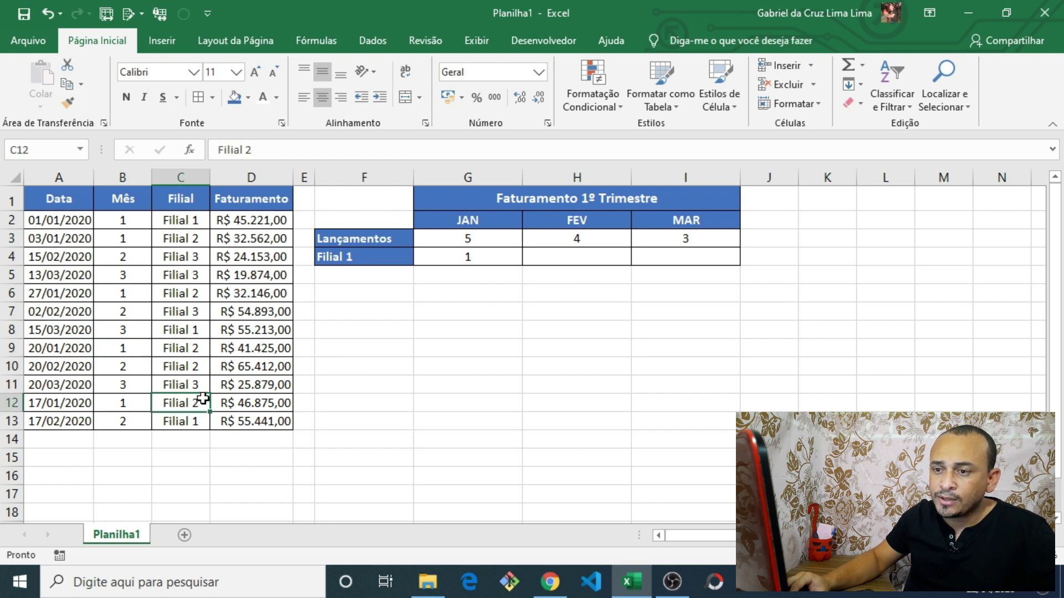
{"action": "left_click_drag", "start_coordinate": [123, 220], "coordinate": [178, 219]}
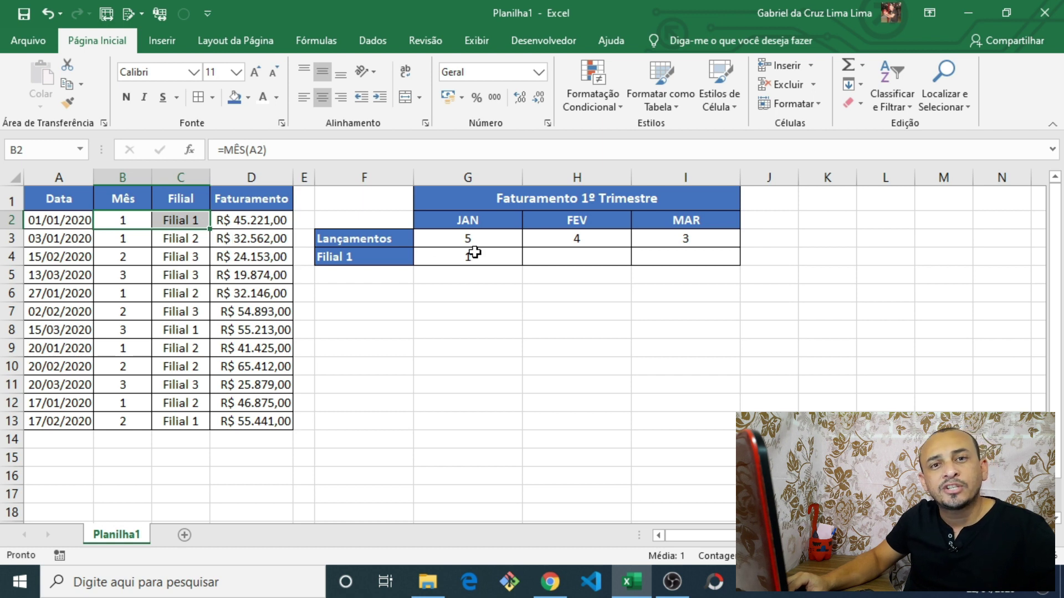
Change the branch criterion in F4 to Filial 2
{"action": "left_click", "coordinate": [383, 258]}
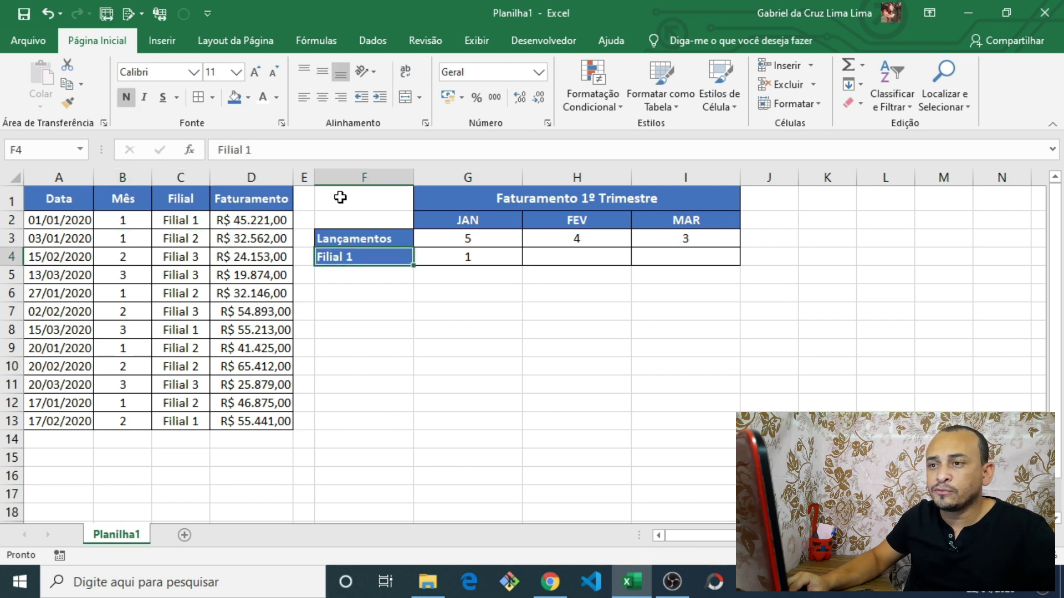
{"action": "left_click", "coordinate": [289, 152]}
{"action": "key", "text": "BackSpace"}
{"action": "type", "text": "2"}
{"action": "key", "text": "Return"}
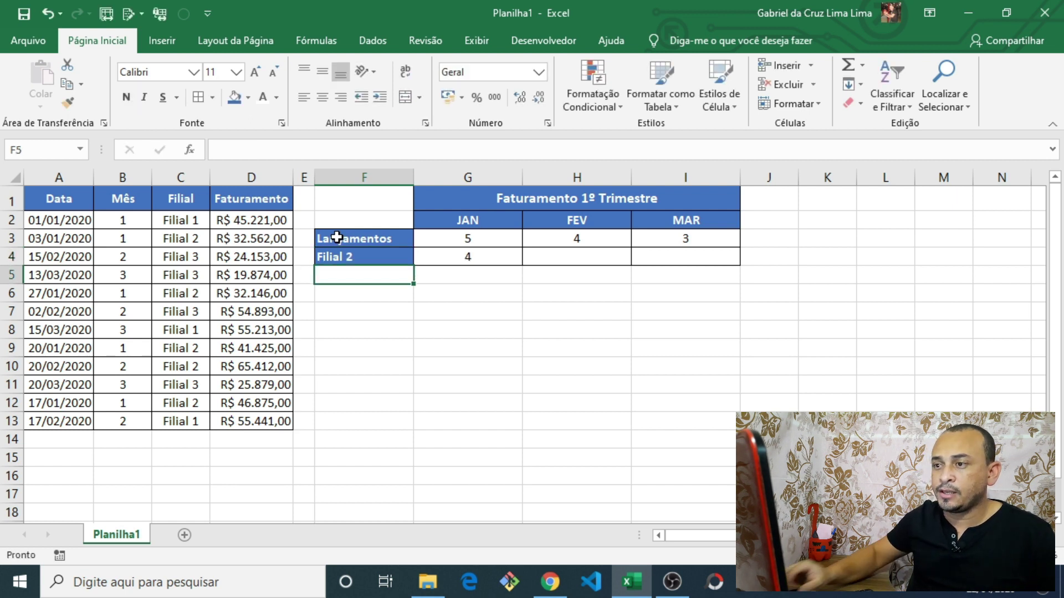
Try filling the G4 formula across to H4:I4 and compare the branch criterion reference in the original and copied formulas
{"action": "left_click", "coordinate": [477, 258]}
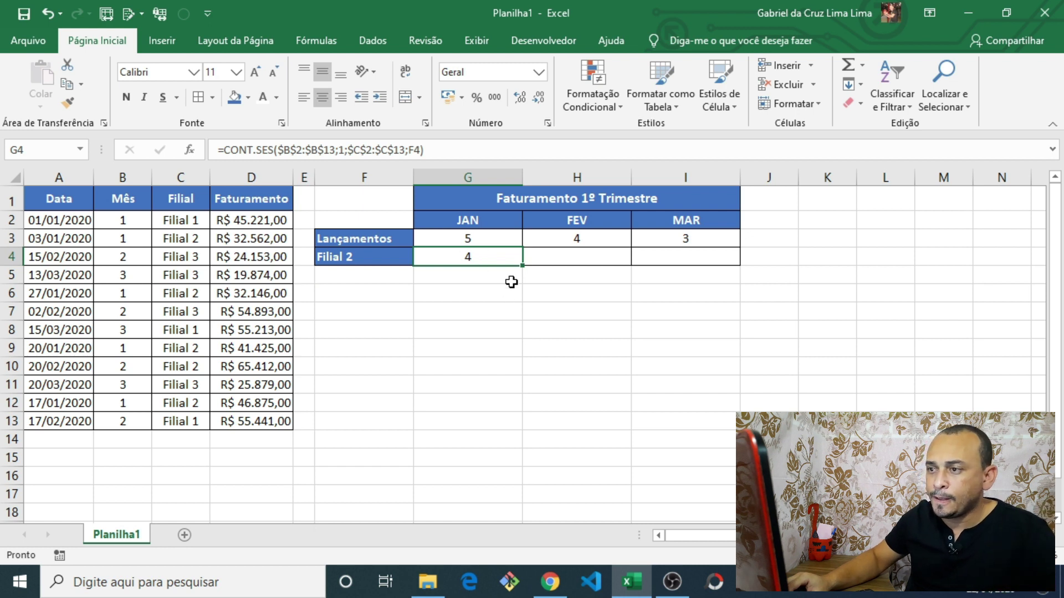
{"action": "left_click_drag", "start_coordinate": [526, 266], "coordinate": [673, 286]}
{"action": "left_click", "coordinate": [591, 257]}
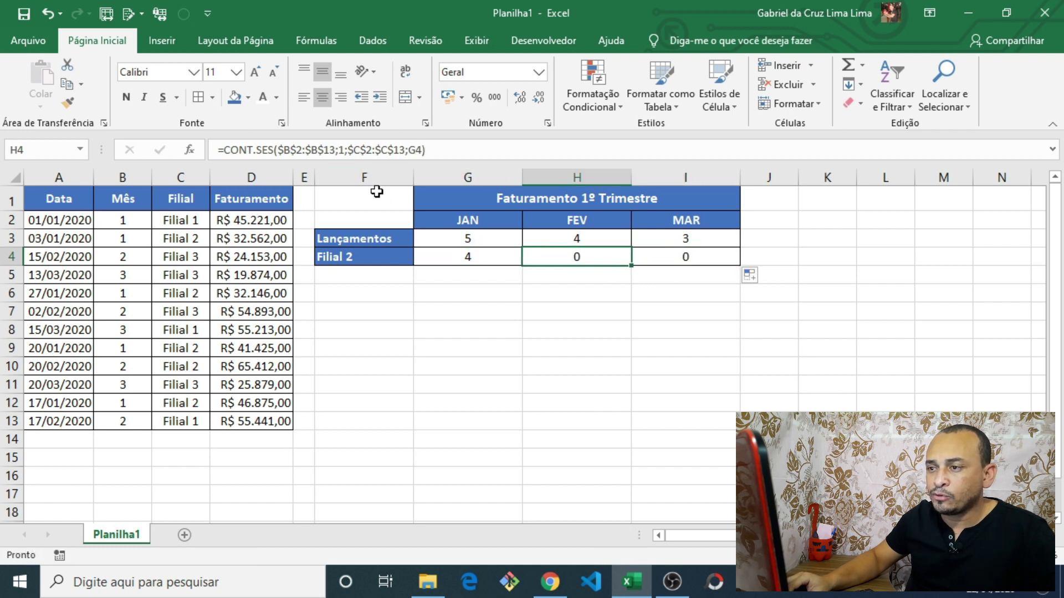
{"action": "left_click", "coordinate": [482, 257]}
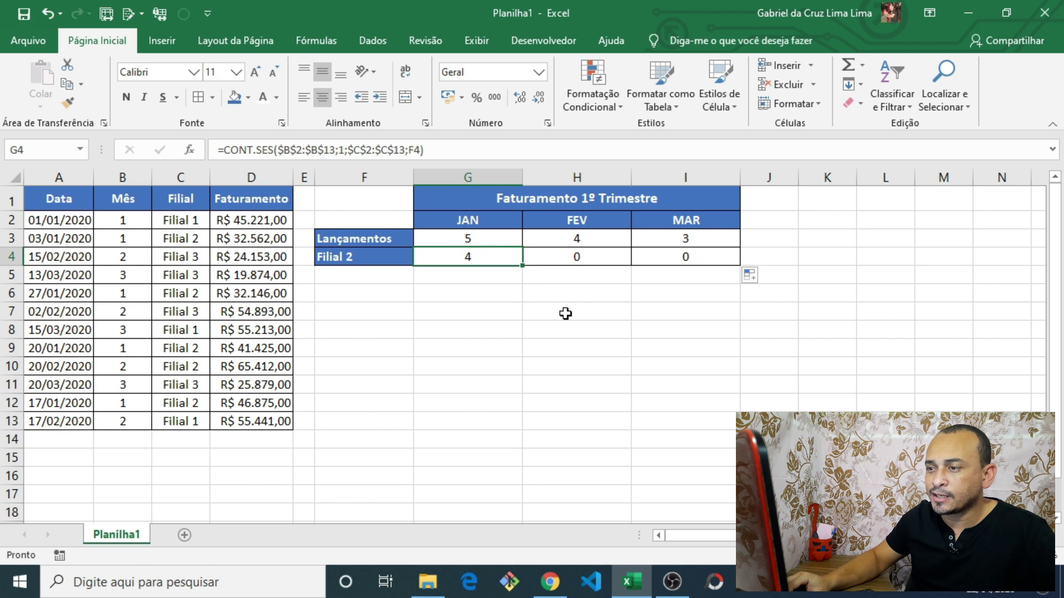
{"action": "double_click", "coordinate": [502, 256]}
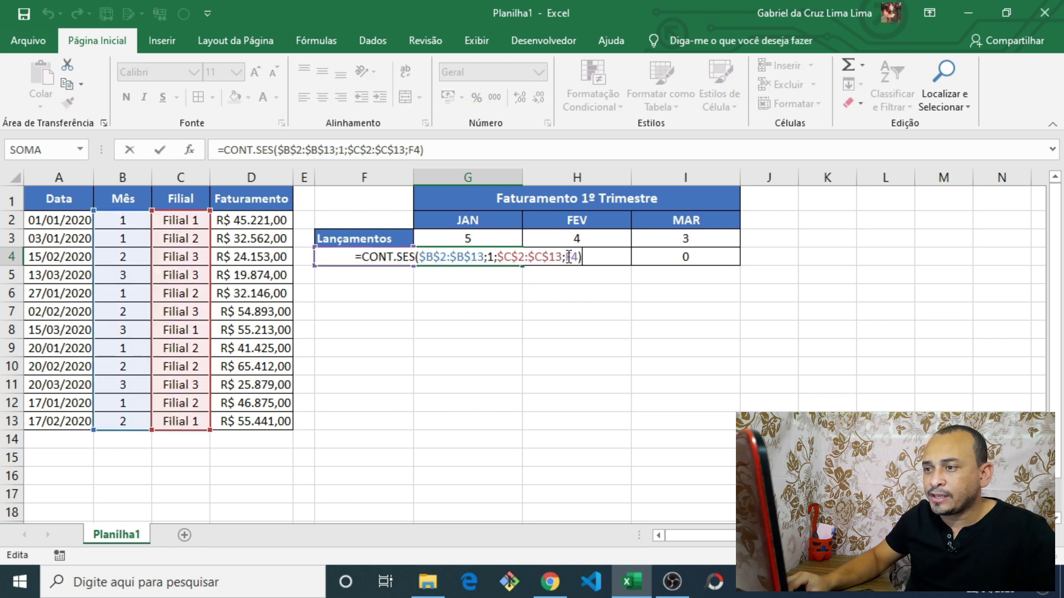
{"action": "key", "text": "Escape"}
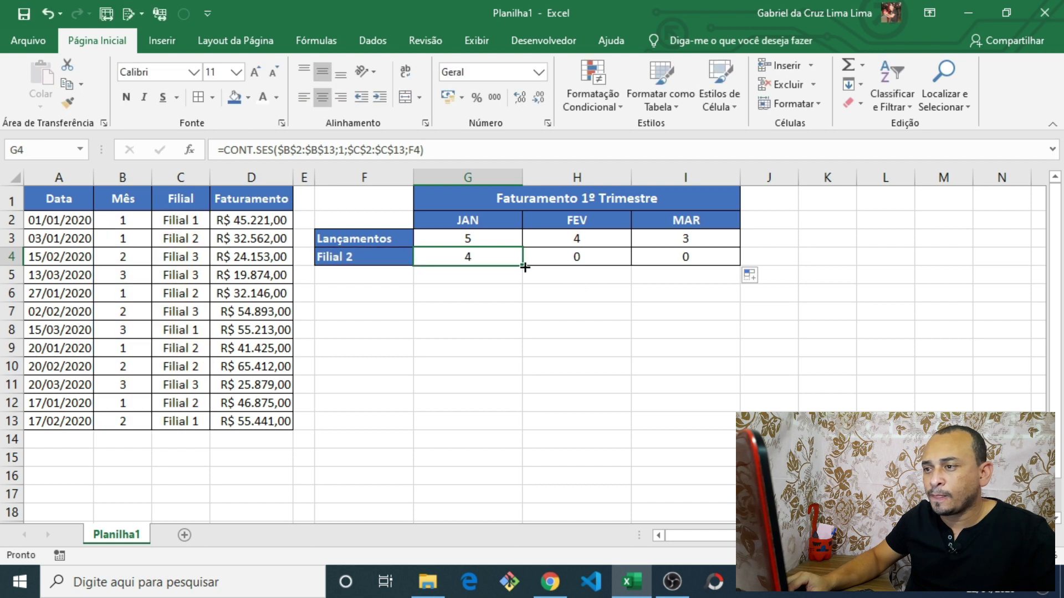
{"action": "left_click", "coordinate": [559, 255]}
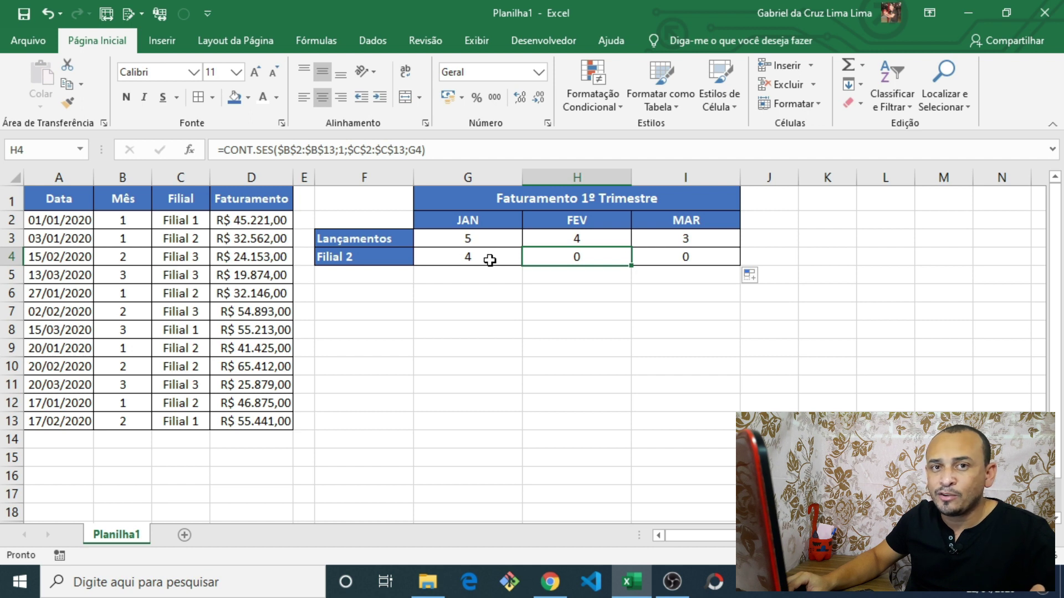
{"action": "left_click", "coordinate": [484, 253]}
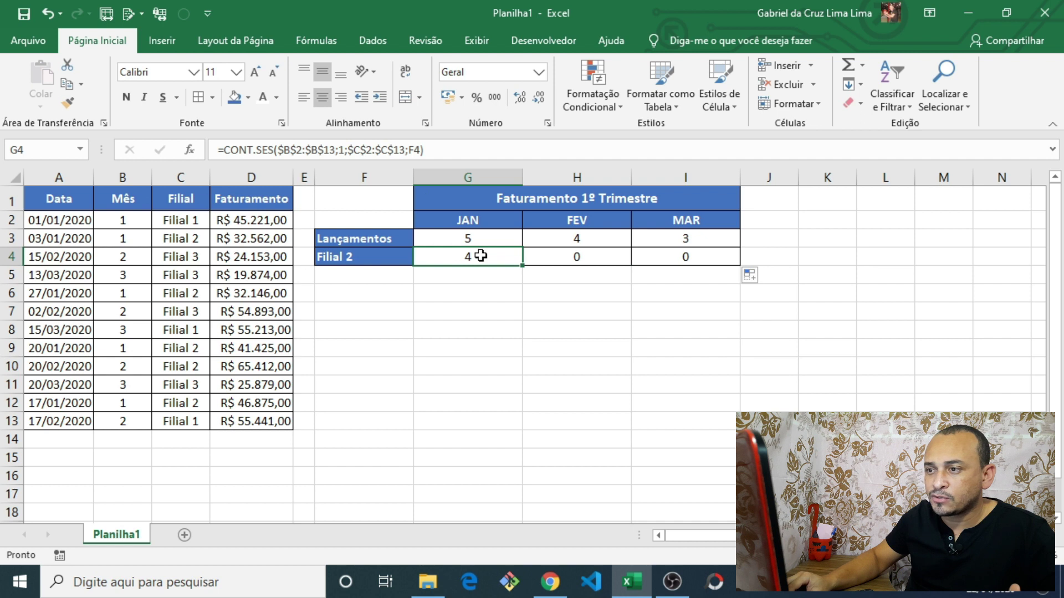
Make the branch criterion in the G4 formula absolute as $F$4 and fill the formula across to H4:I4
{"action": "double_click", "coordinate": [477, 257]}
{"action": "left_click", "coordinate": [570, 256]}
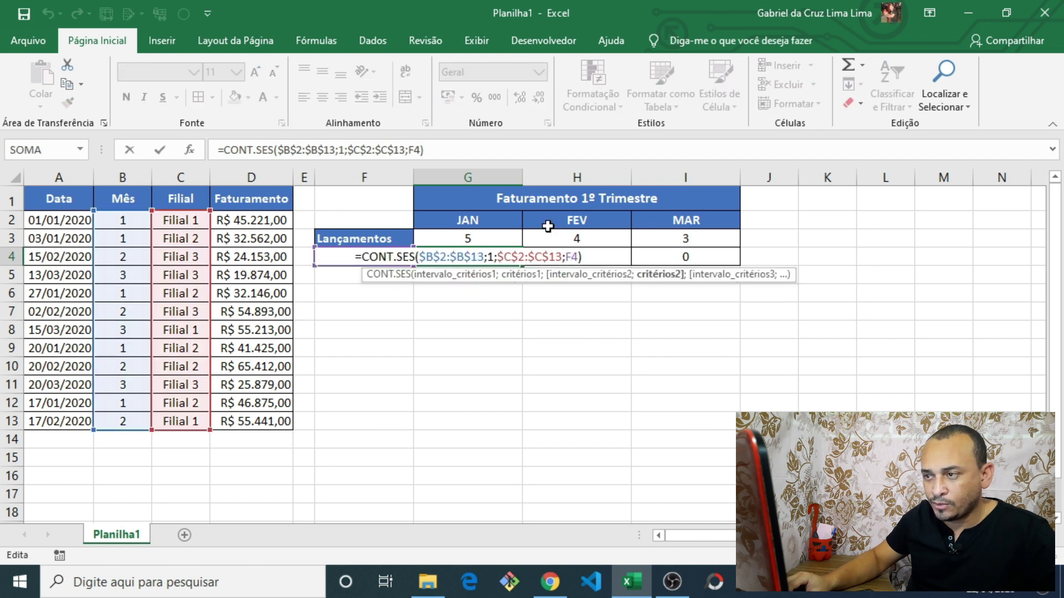
{"action": "key", "text": "F4"}
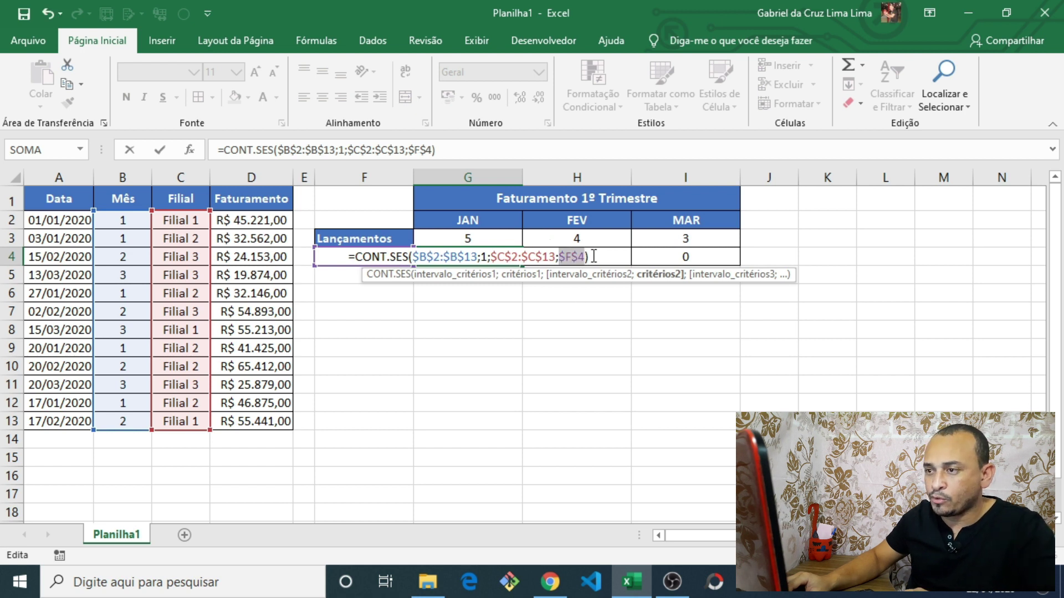
{"action": "key", "text": "Return"}
{"action": "left_click", "coordinate": [494, 257]}
{"action": "left_click_drag", "start_coordinate": [521, 266], "coordinate": [704, 272]}
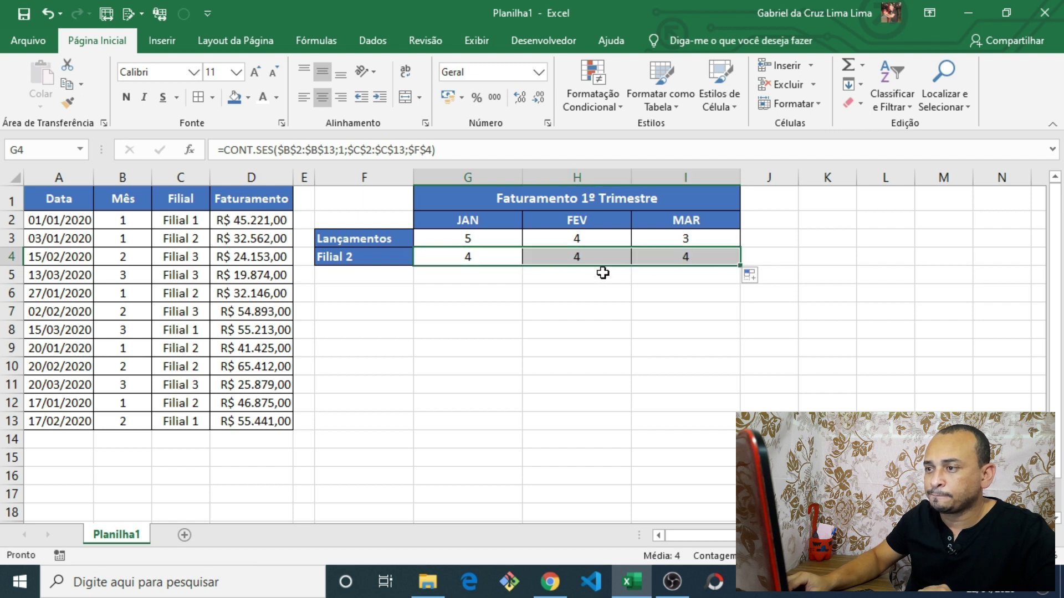
Set the month criterion in the FEV formula in H4 to 2
{"action": "left_click", "coordinate": [594, 257]}
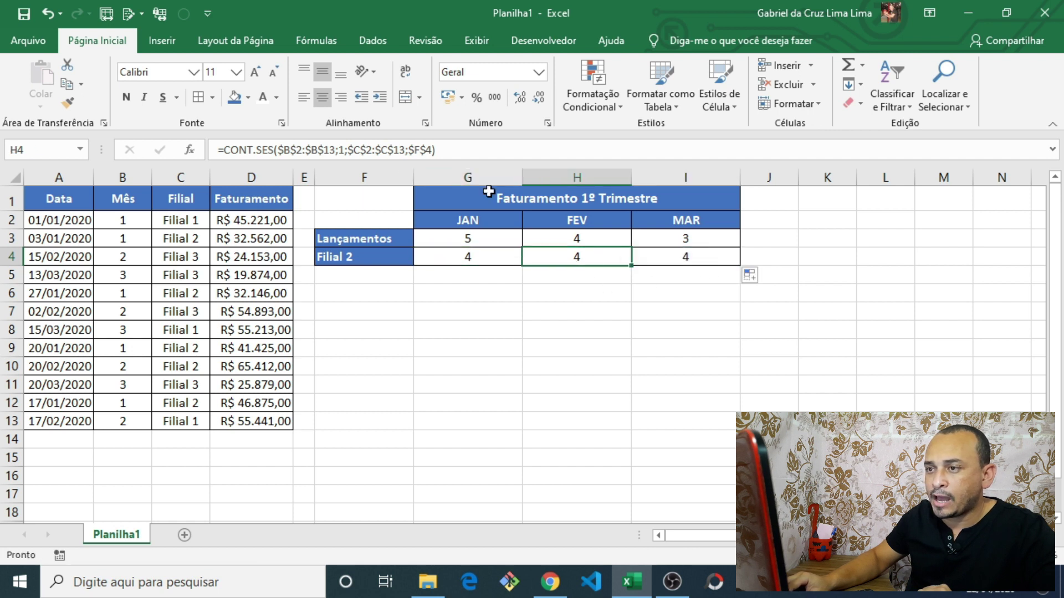
{"action": "left_click", "coordinate": [345, 150]}
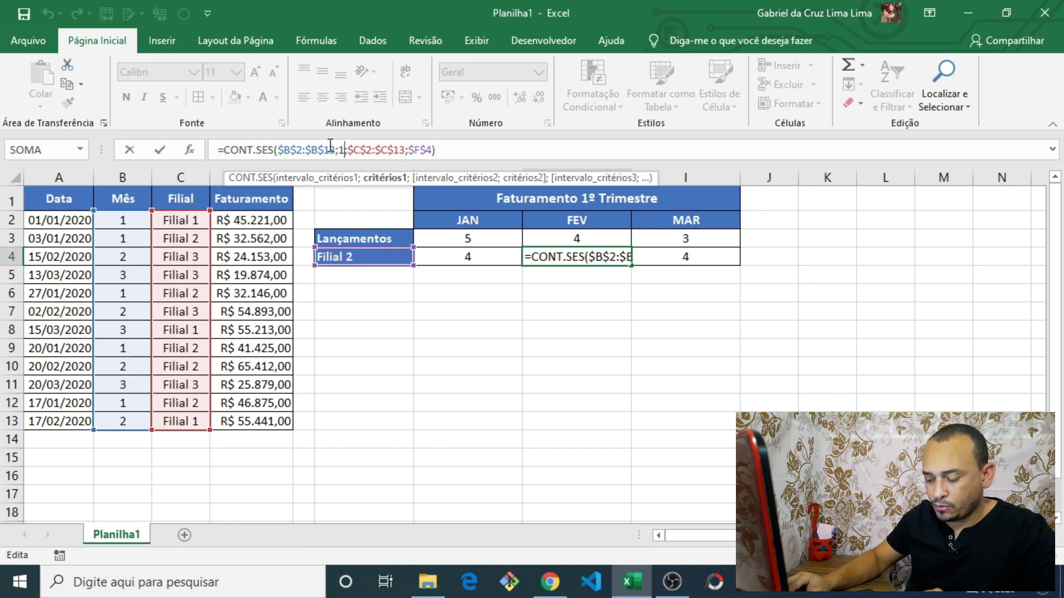
{"action": "key", "text": "BackSpace"}
{"action": "type", "text": "2"}
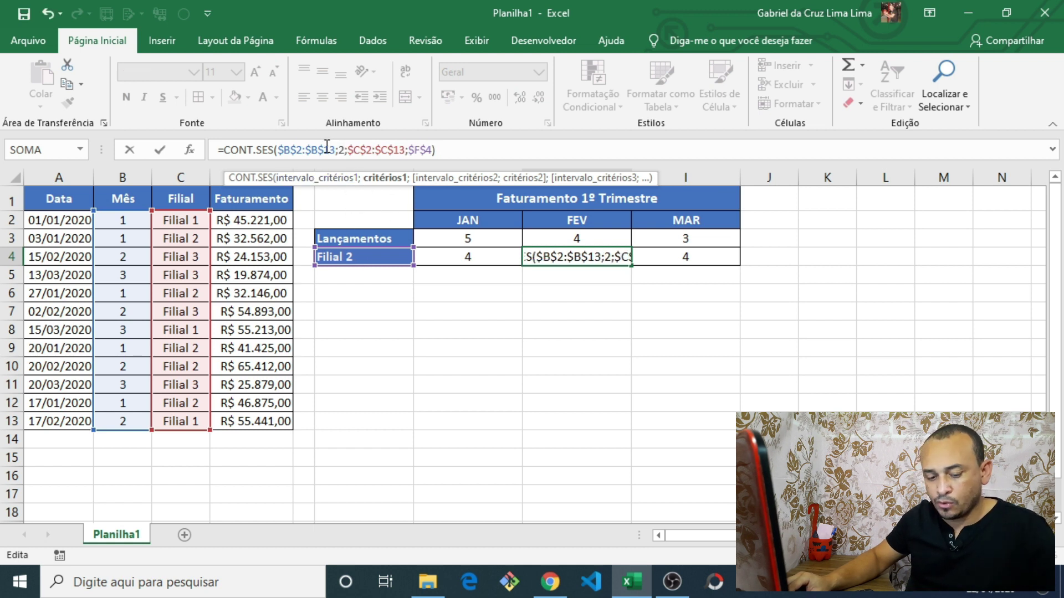
{"action": "key", "text": "Tab"}
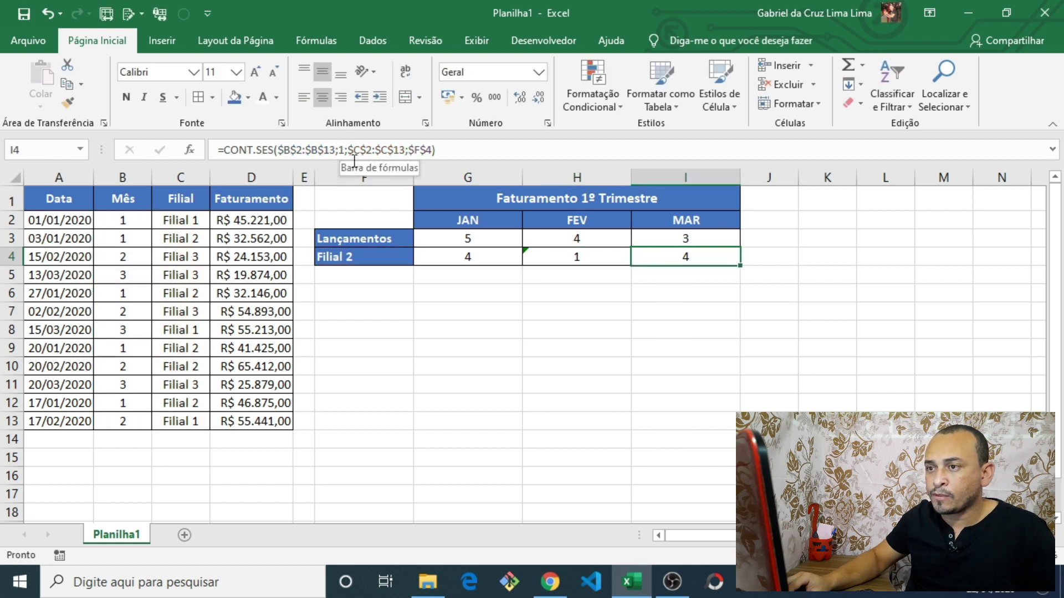
Set the month criterion in the MAR formula in I4 to 3
{"action": "left_click", "coordinate": [345, 150]}
{"action": "key", "text": "BackSpace"}
{"action": "type", "text": "3"}
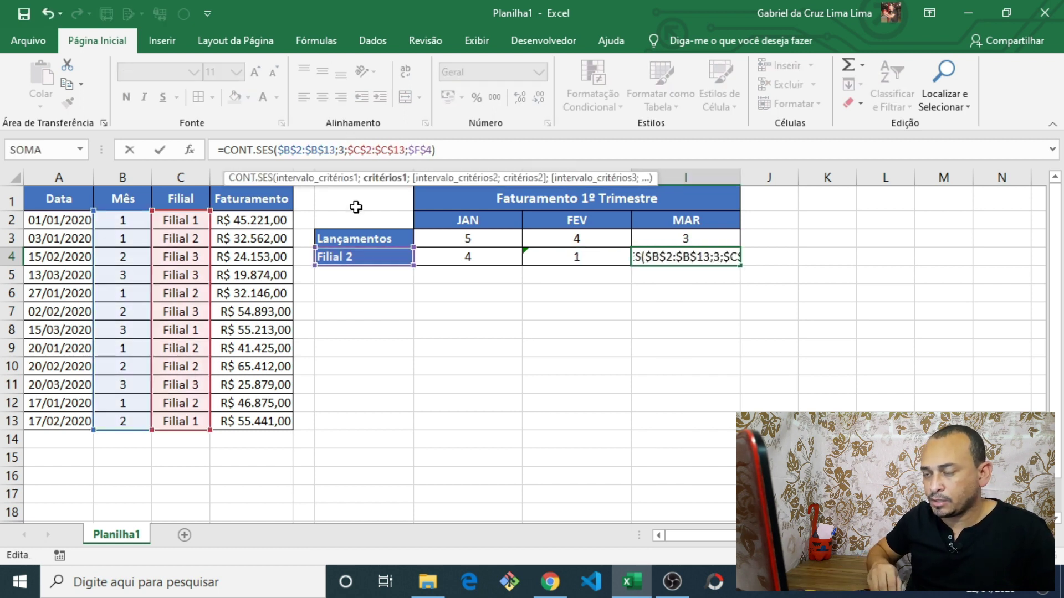
{"action": "key", "text": "Return"}
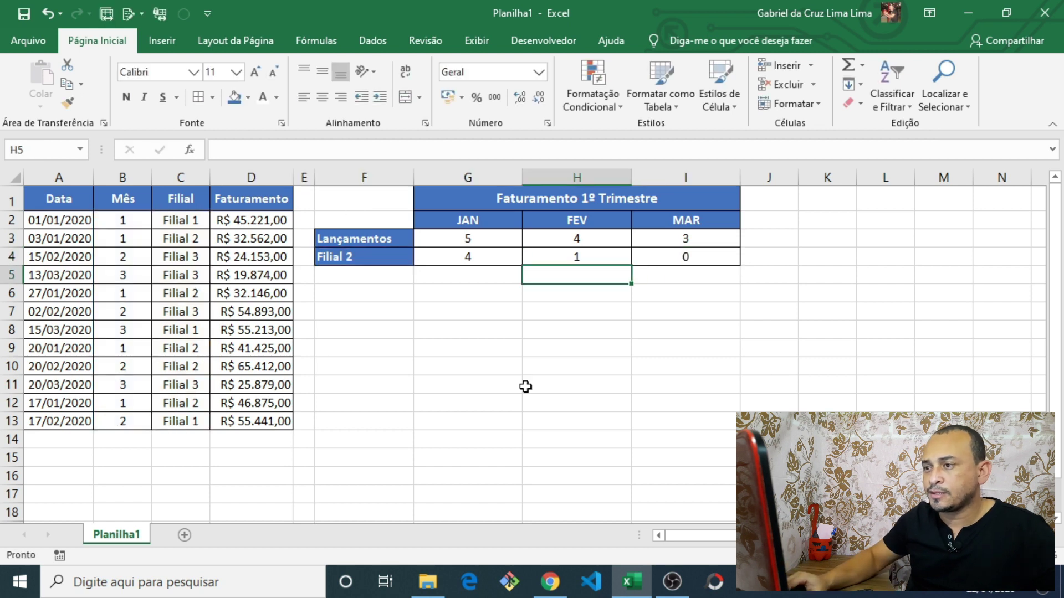
Review the branch criterion in F4 and the CONT.SES formulas for JAN, FEV and MAR in G4:I4
{"action": "left_click", "coordinate": [681, 256]}
{"action": "left_click", "coordinate": [372, 257]}
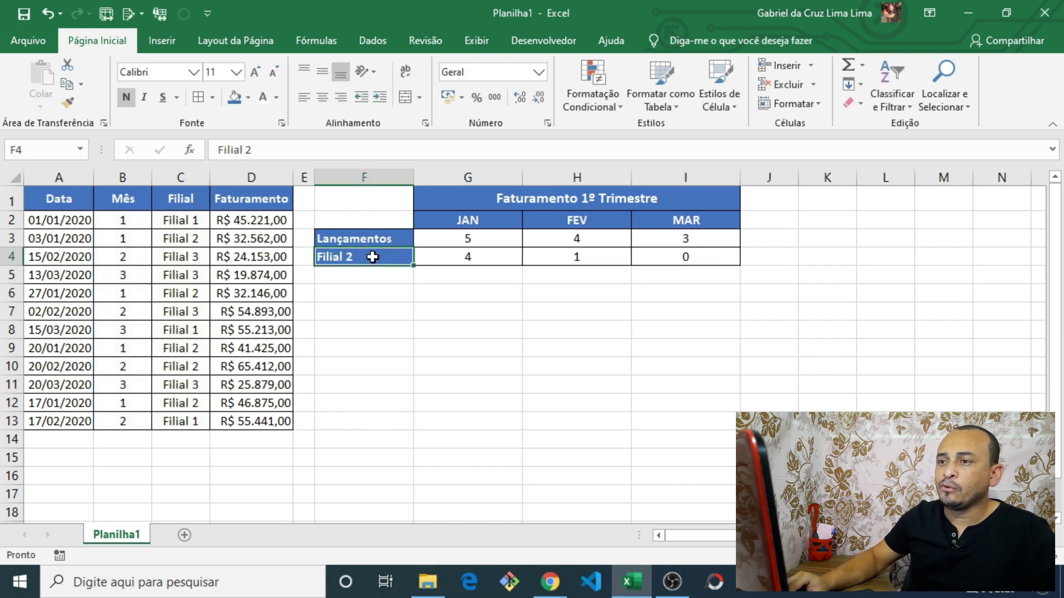
{"action": "left_click", "coordinate": [474, 257]}
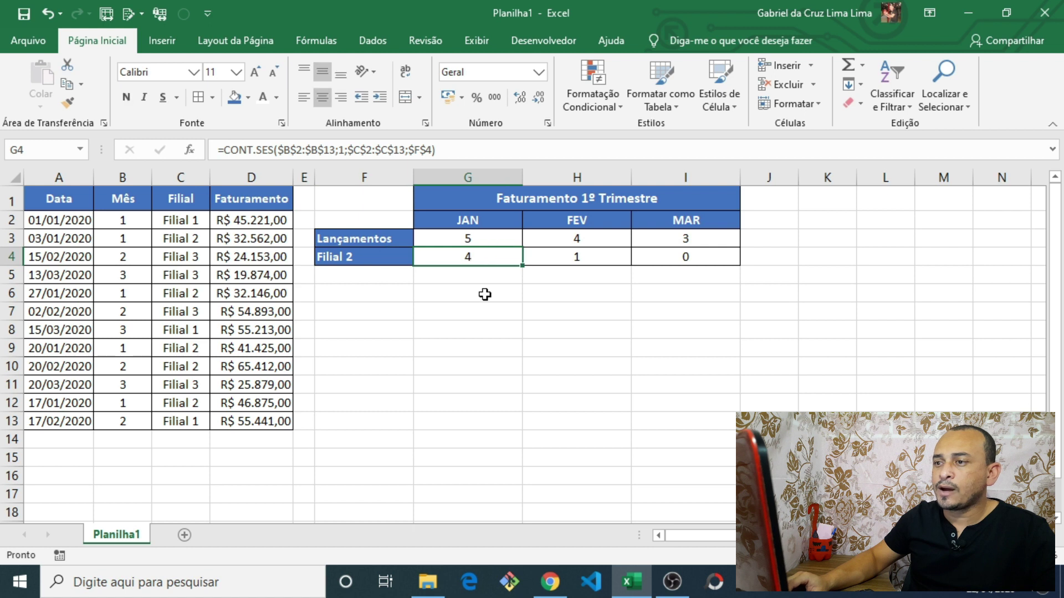
{"action": "left_click", "coordinate": [587, 262]}
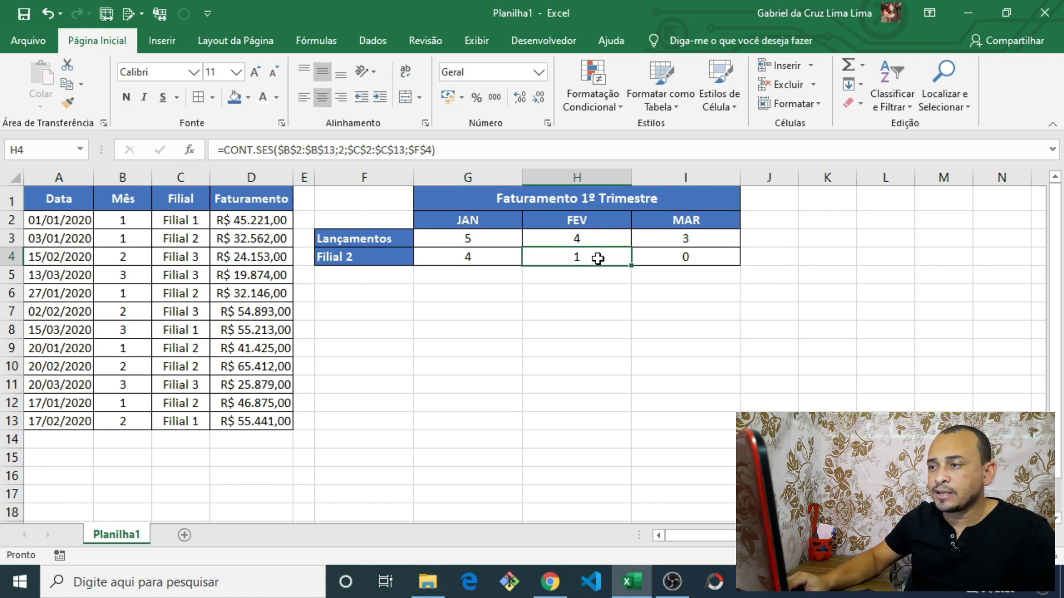
{"action": "left_click", "coordinate": [705, 255]}
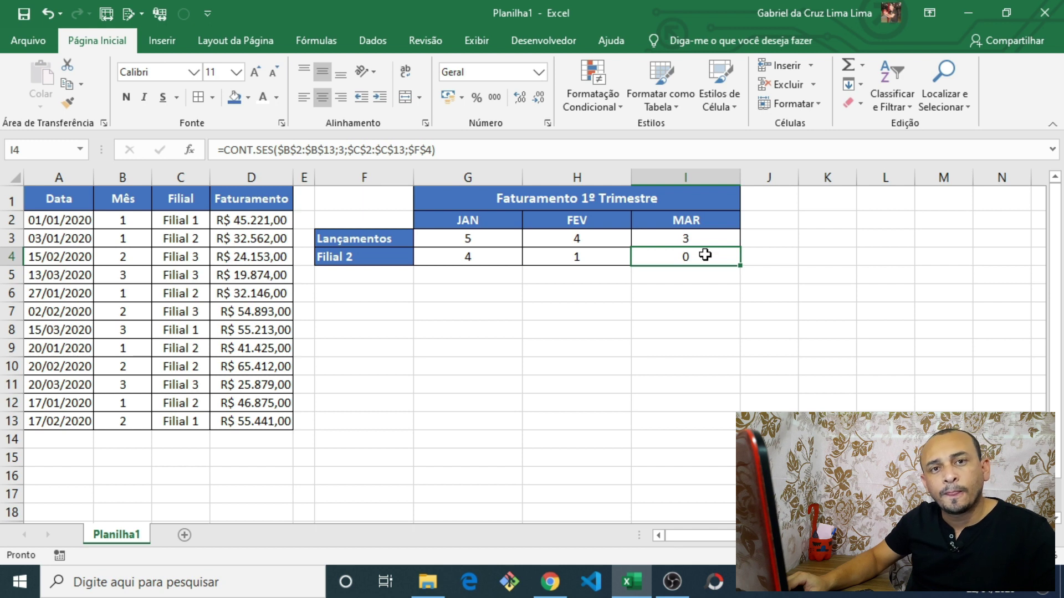